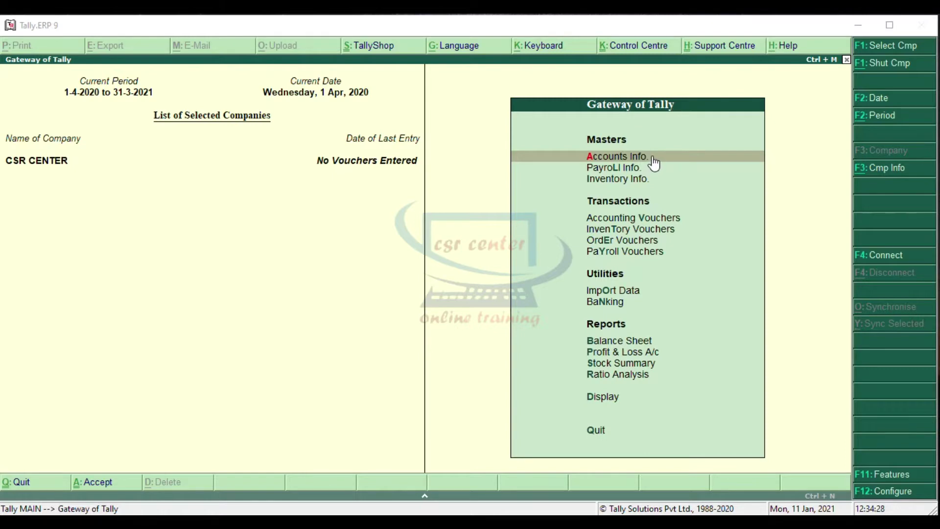
# - Open the creation form for a single ledger in the company's accounts masters
pyautogui.click(652, 167)
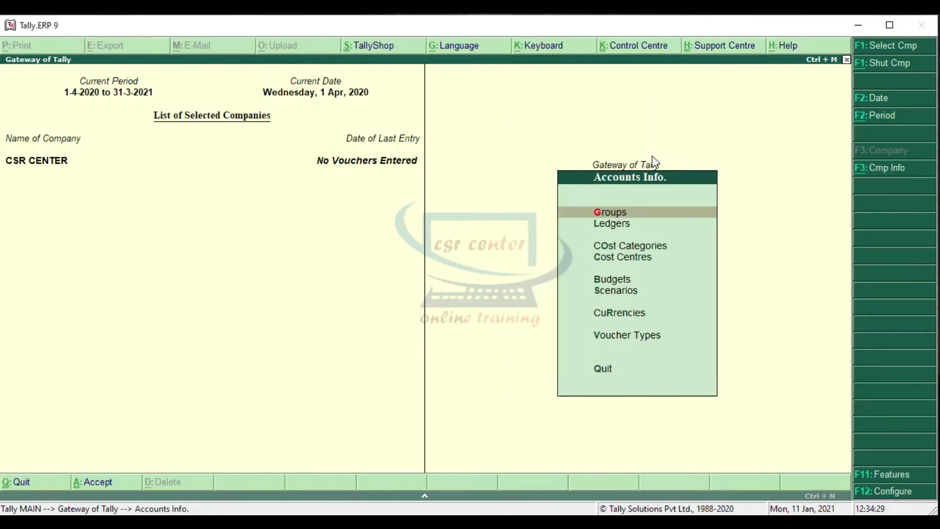
pyautogui.click(620, 223)
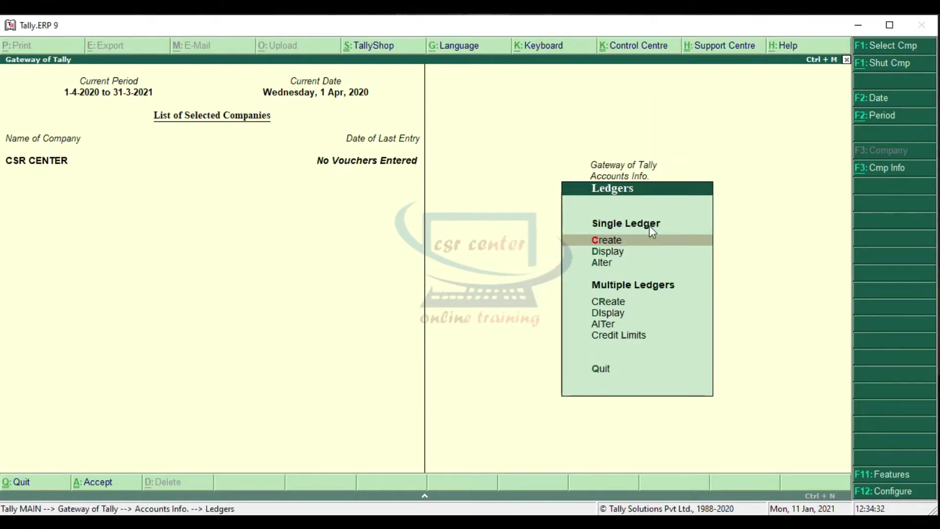
pyautogui.click(627, 241)
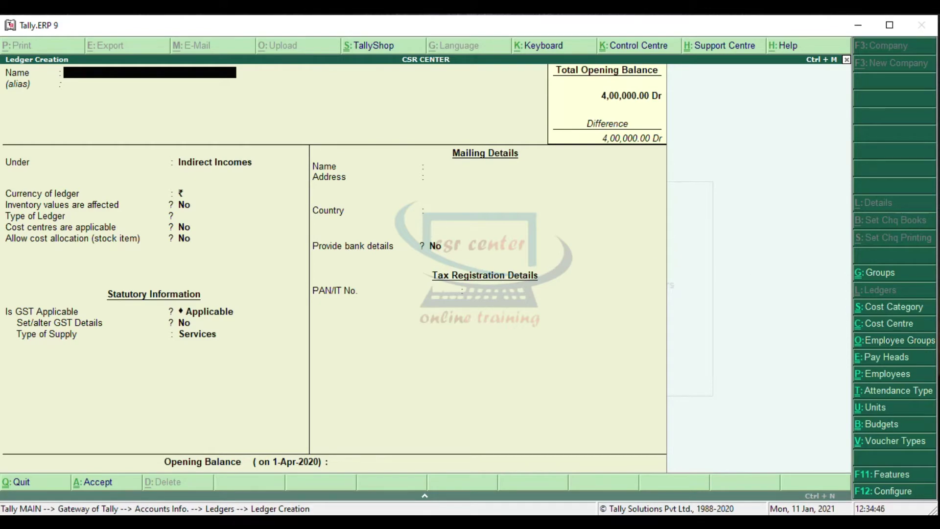
# - Switch to the CSR CENTERS LEDGERS workbook in Excel and review the ledger examples listed for the Investments group
pyautogui.hotkey('alt', 'Tab')
pyautogui.moveTo(189, 203); pyautogui.dragTo(275, 275)
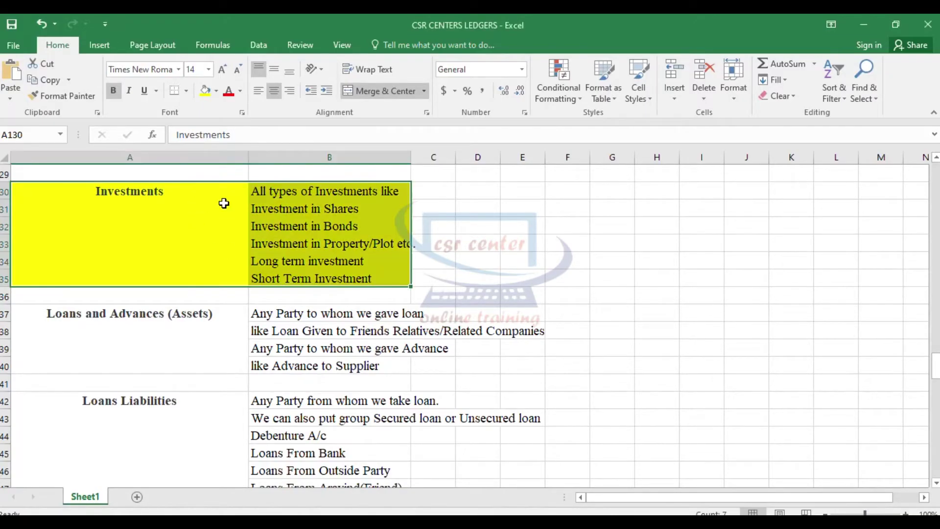
pyautogui.click(274, 202)
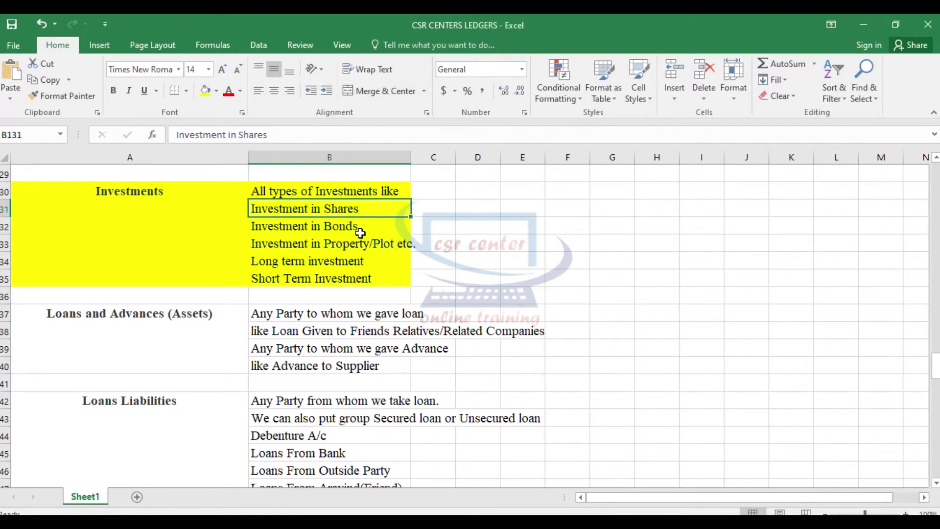
pyautogui.click(332, 279)
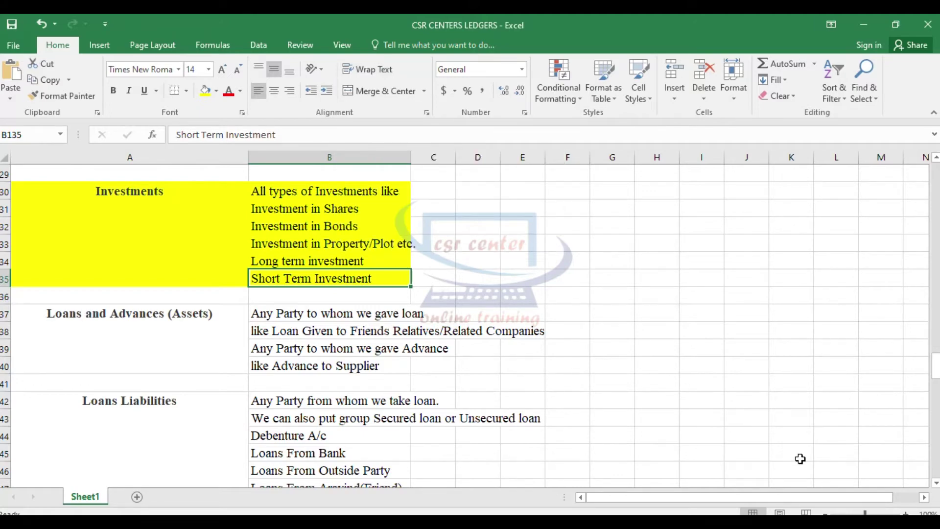
# - Switch back to Tally.ERP 9, name the new ledger Investment In Shares and place it under the Investments group
pyautogui.hotkey('alt', 'Tab')
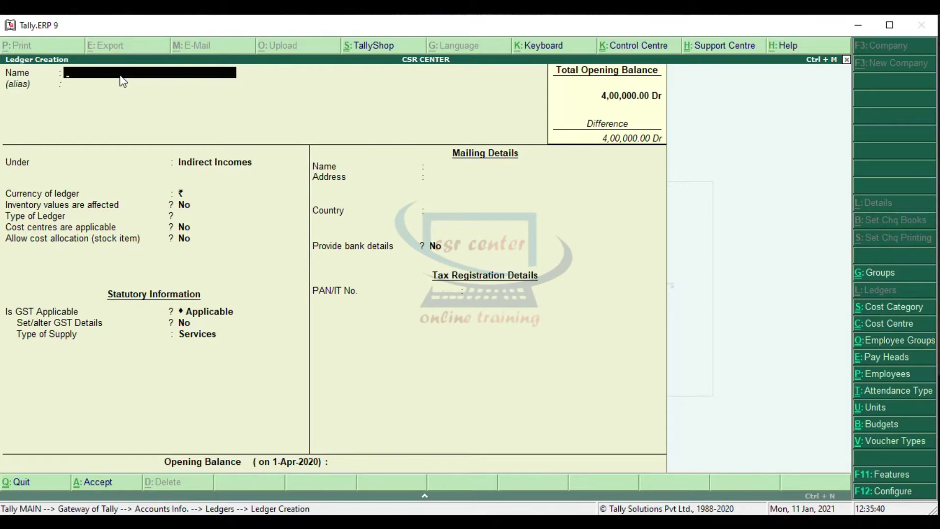
pyautogui.write('Investment In Shares')
pyautogui.press('Return')
pyautogui.press('Return')
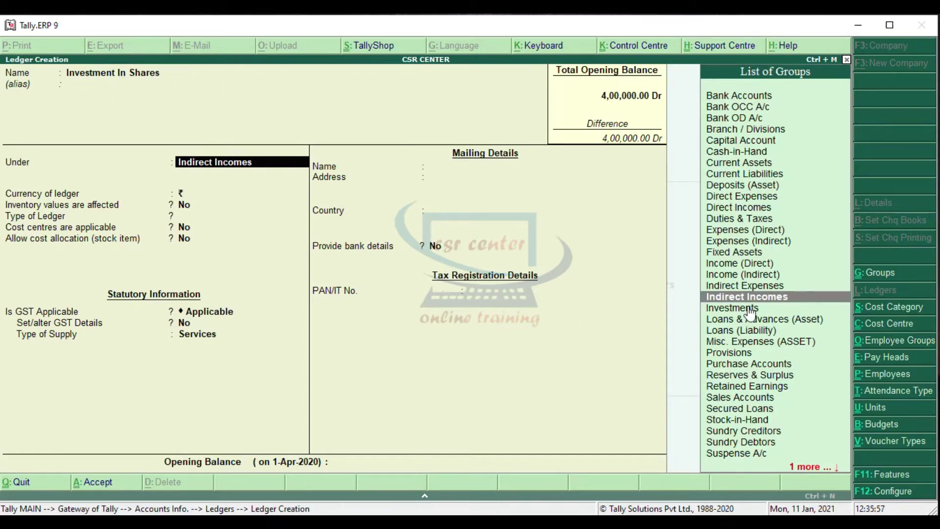
pyautogui.click(793, 311)
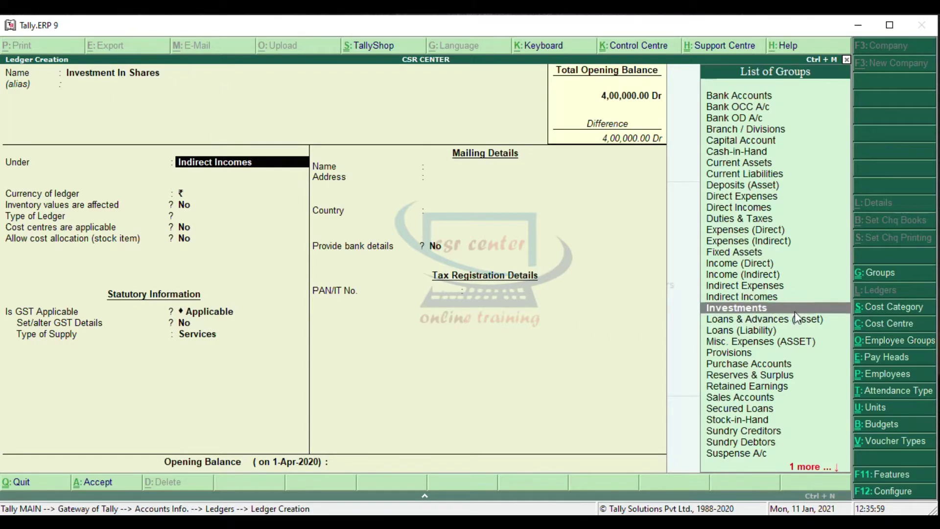
pyautogui.click(793, 311)
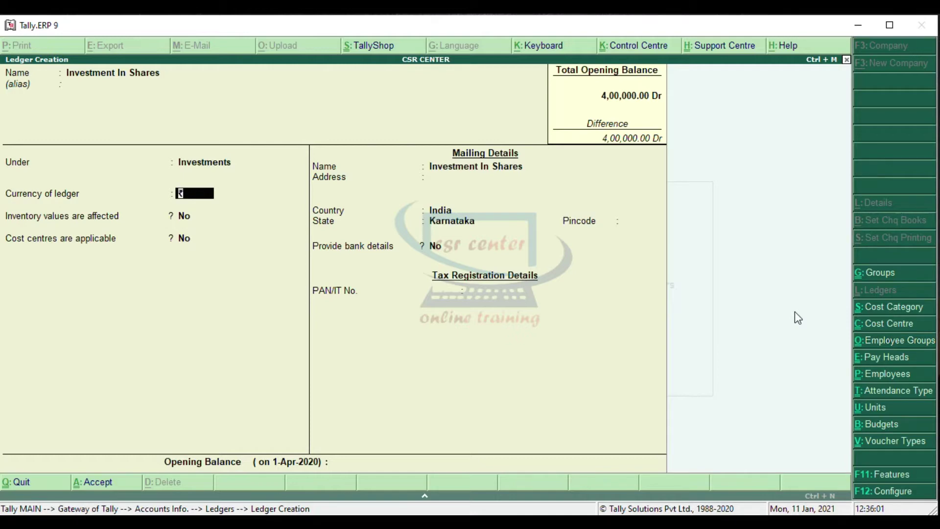
# - Keep the default settings and mailing details, enter an opening balance of 50000 Dr, and save the Investment In Shares ledger
pyautogui.press('Return')
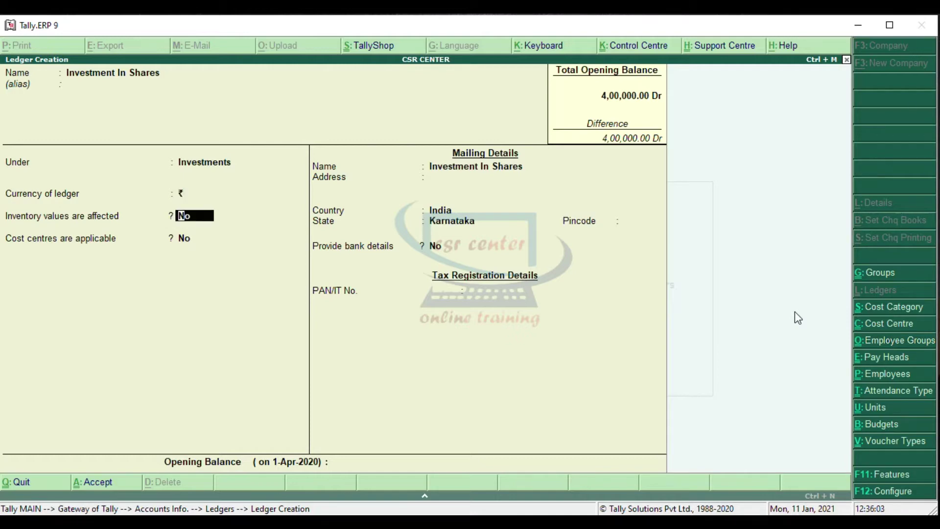
pyautogui.press('Return')
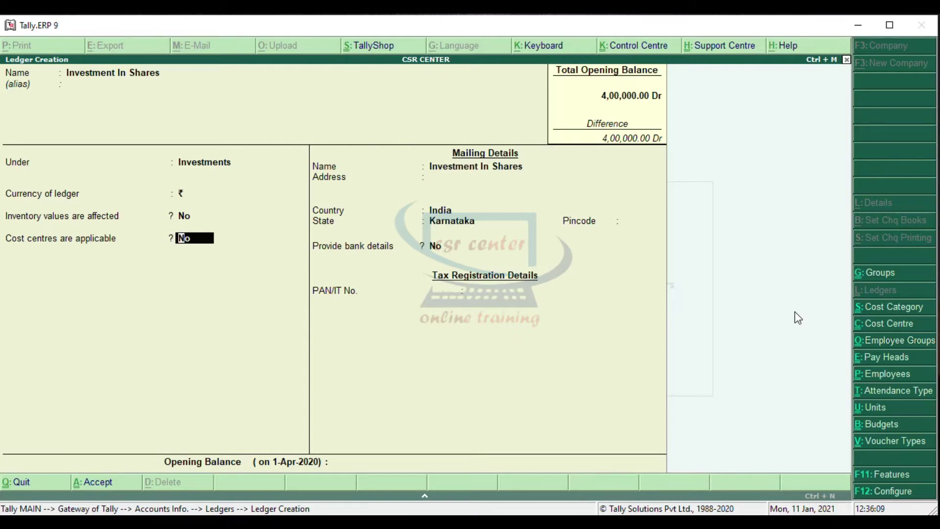
pyautogui.press('Return')
pyautogui.press('Return')
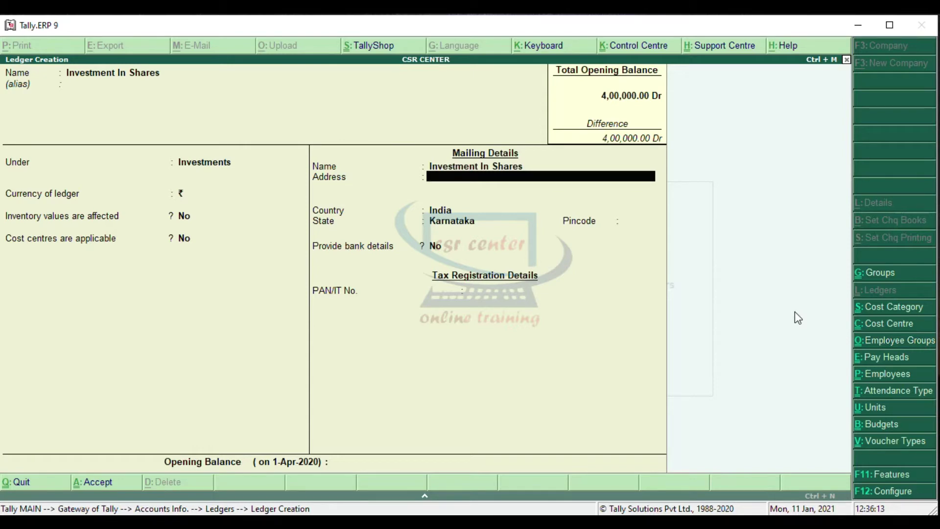
pyautogui.press('Return')
pyautogui.press('Return')
pyautogui.press('Return')
pyautogui.press('Return')
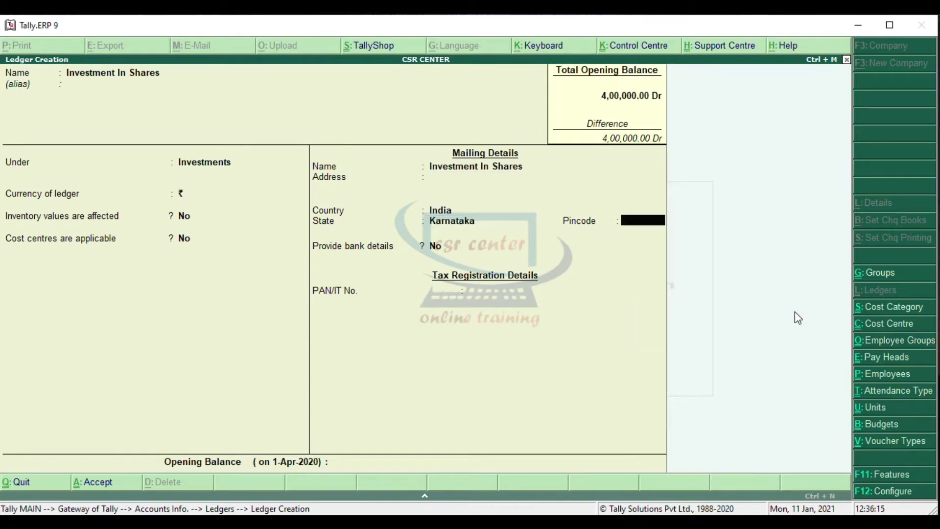
pyautogui.press('Return')
pyautogui.press('Return')
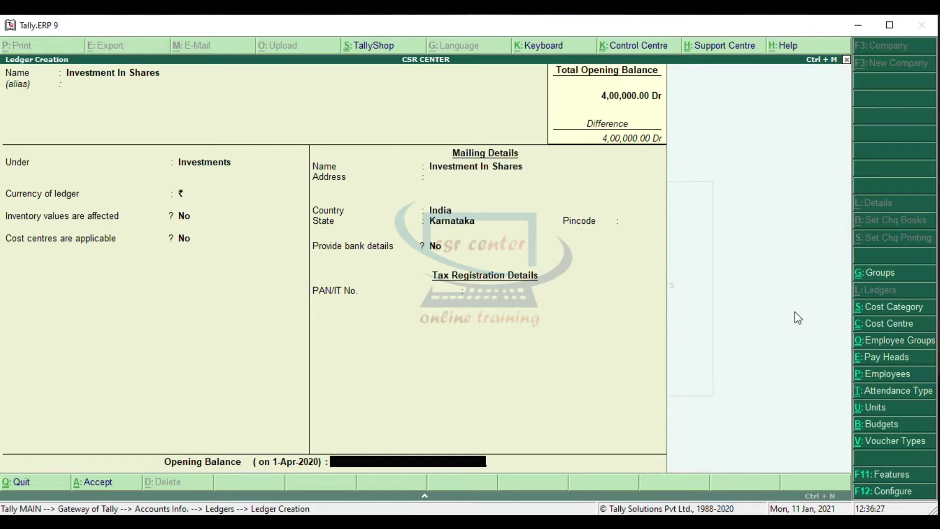
pyautogui.write('50000')
pyautogui.press('Return')
pyautogui.press('Return')
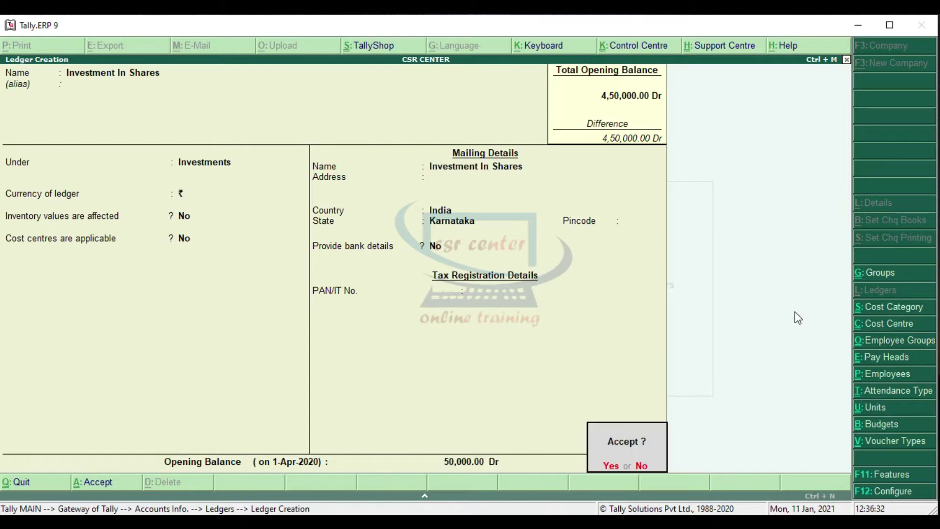
pyautogui.press('Return')
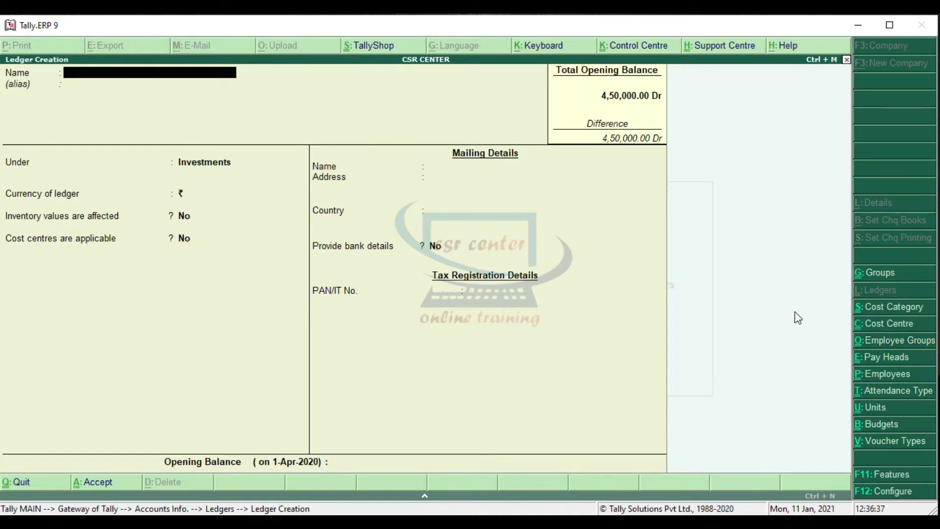
# - Name the next ledger Long Term Investment and keep it under the Investments group
pyautogui.write('Lon')
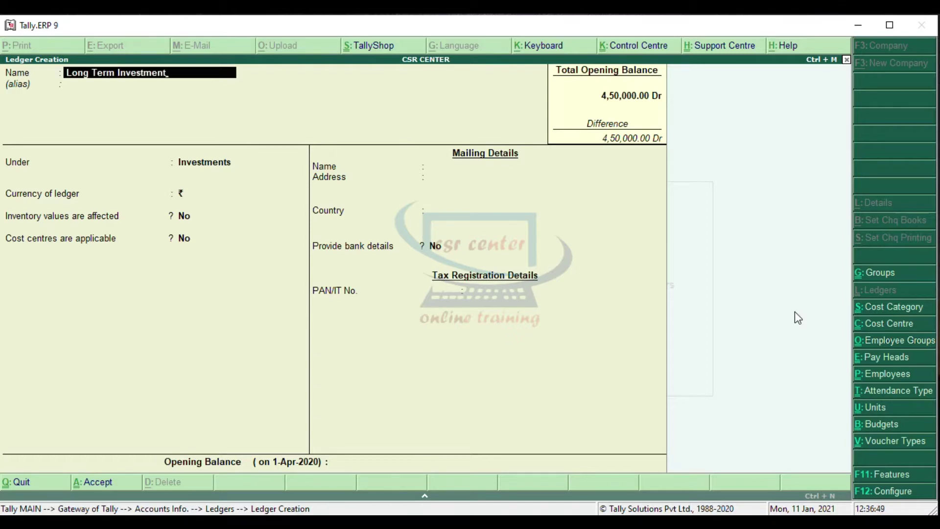
pyautogui.press('Return')
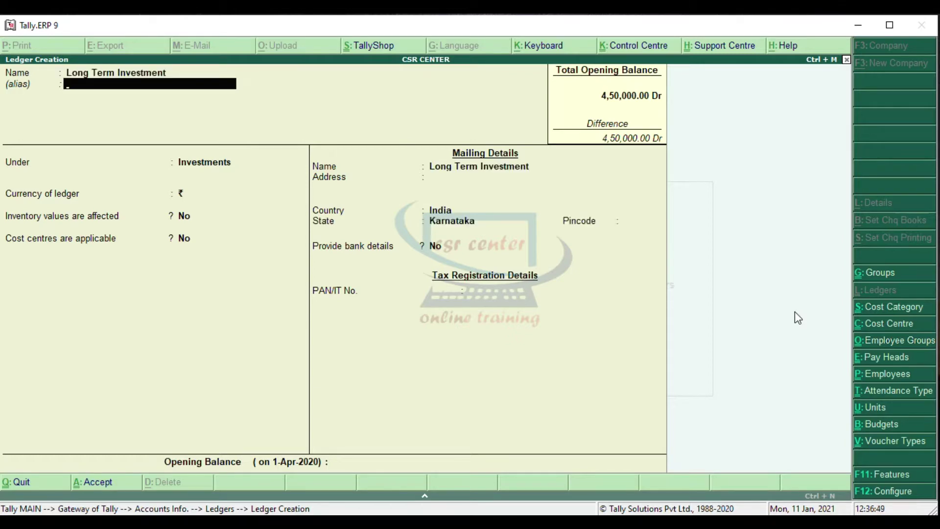
pyautogui.press('Return')
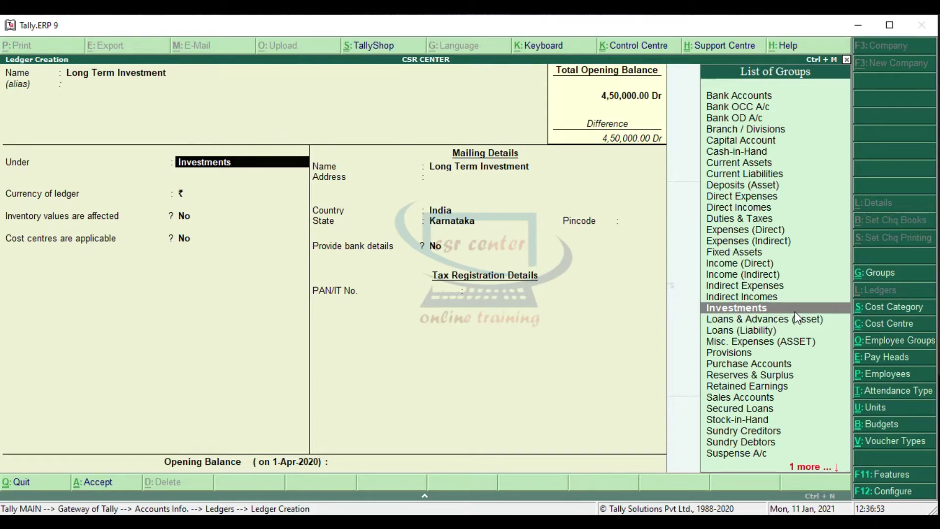
pyautogui.press('Return')
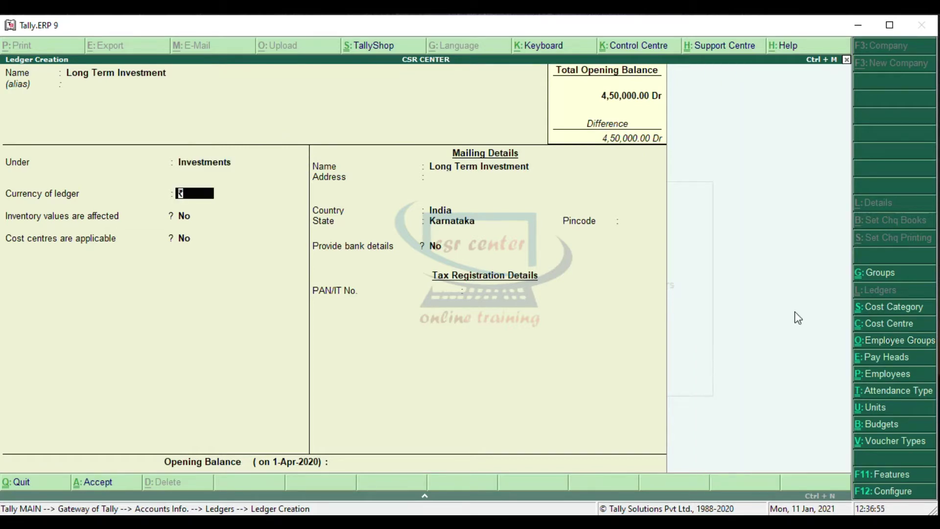
# - Keep the default ledger and mailing details, enter an opening balance of 25000 Dr, and save the Long Term Investment ledger
pyautogui.press('Return')
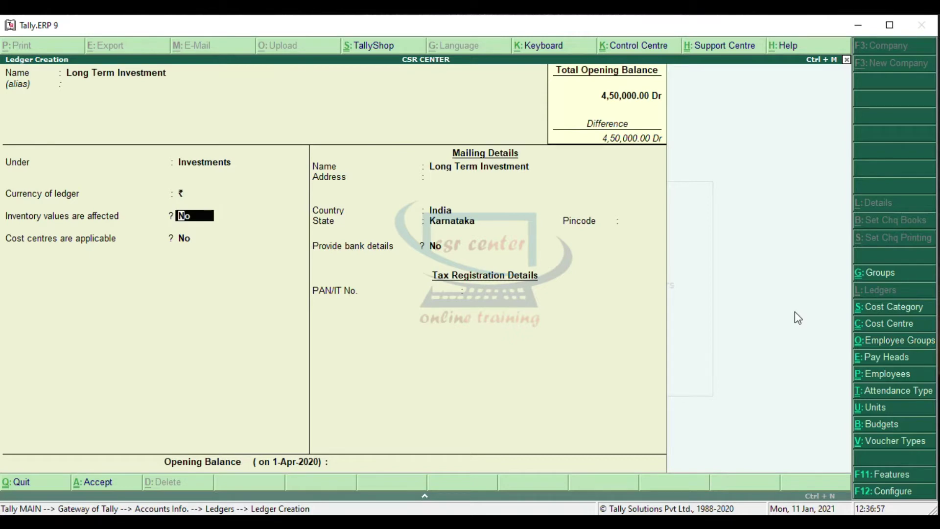
pyautogui.press('Return')
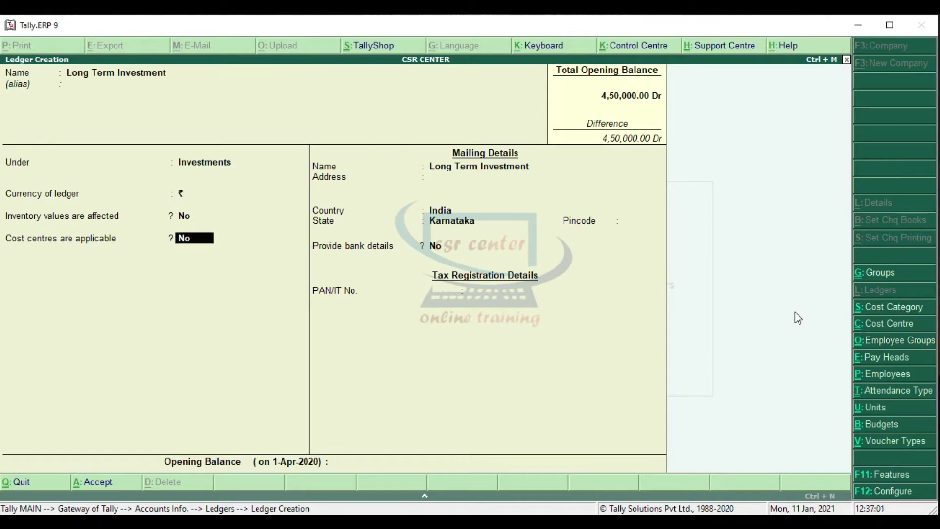
pyautogui.press('Return')
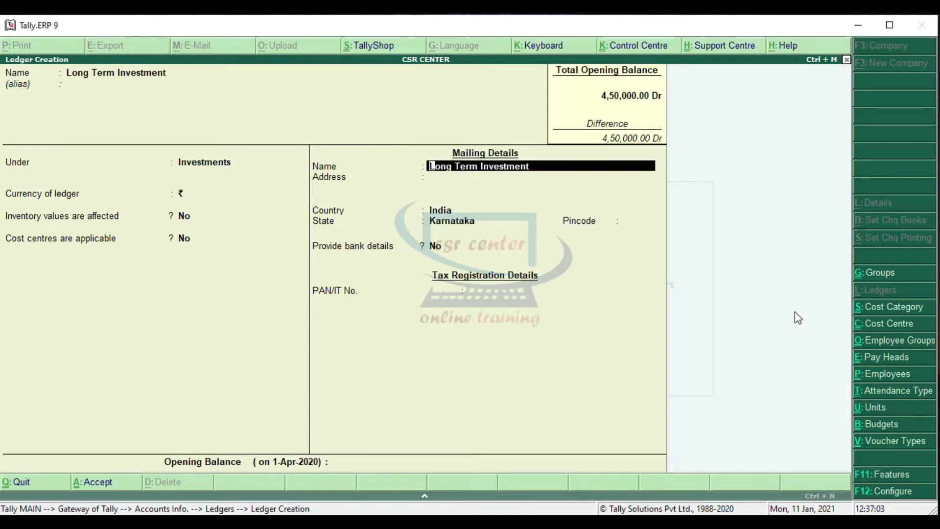
pyautogui.press('Return')
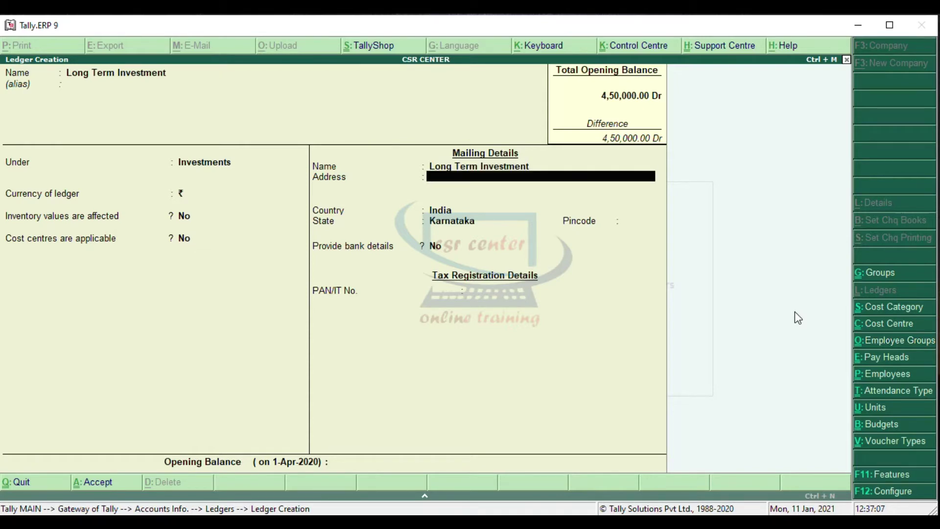
pyautogui.press('Return')
pyautogui.press('Return')
pyautogui.press('Return')
pyautogui.press('Return')
pyautogui.press('Return')
pyautogui.press('Return')
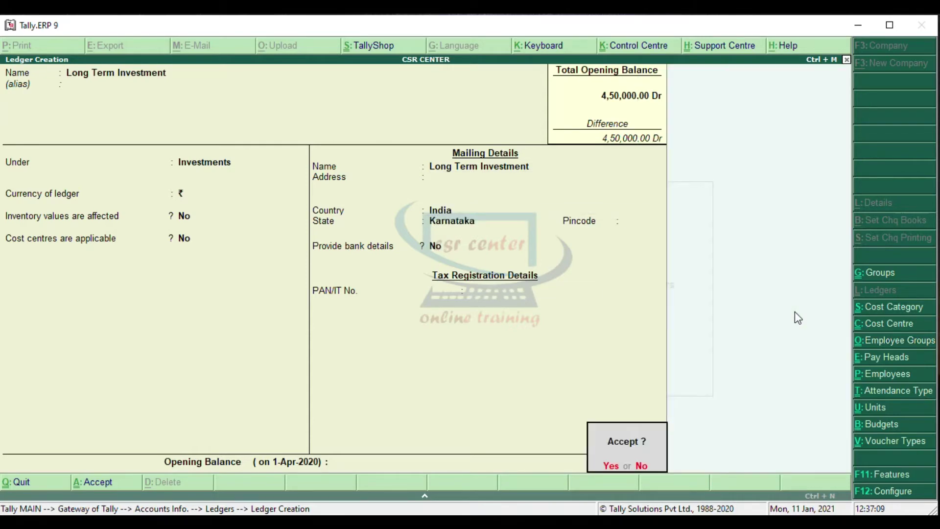
pyautogui.press('Escape')
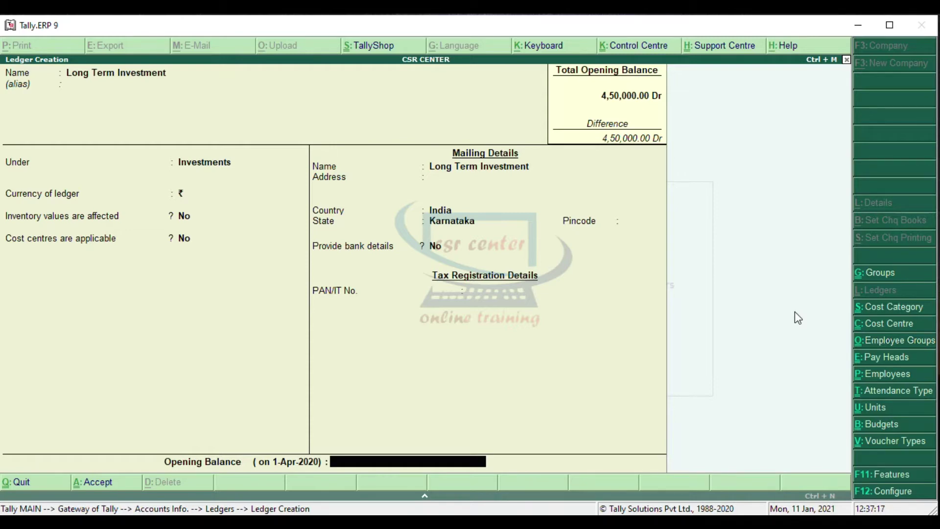
pyautogui.write('25000')
pyautogui.press('Return')
pyautogui.press('Return')
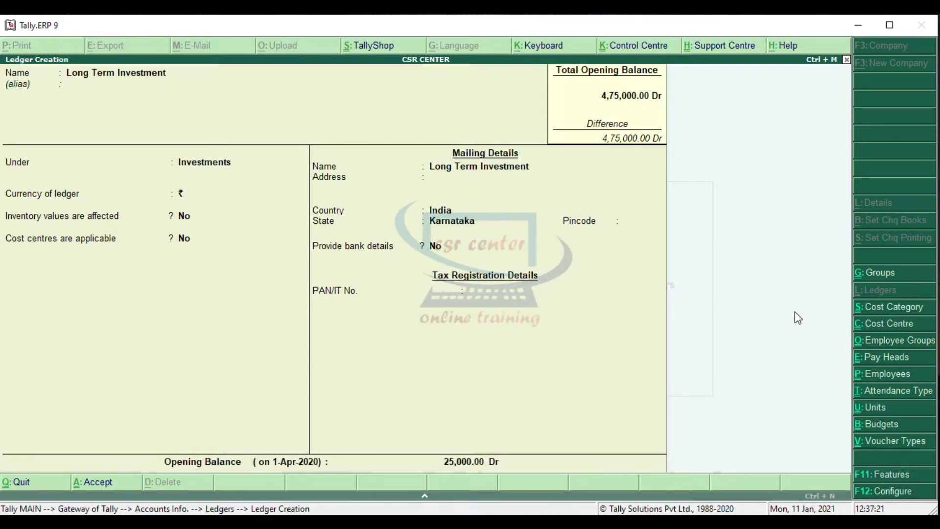
pyautogui.press('y')
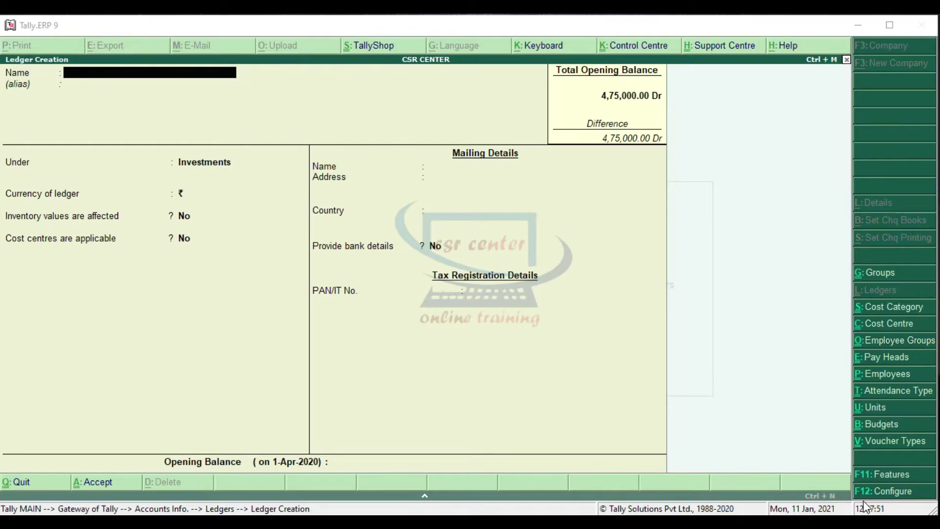
# - Switch to the Excel ledger workbook and review the examples listed for the Loans and Advances (Assets) group
pyautogui.hotkey('alt', 'Tab')
pyautogui.keyDown('shift'); pyautogui.click(312, 196); pyautogui.keyUp('shift')
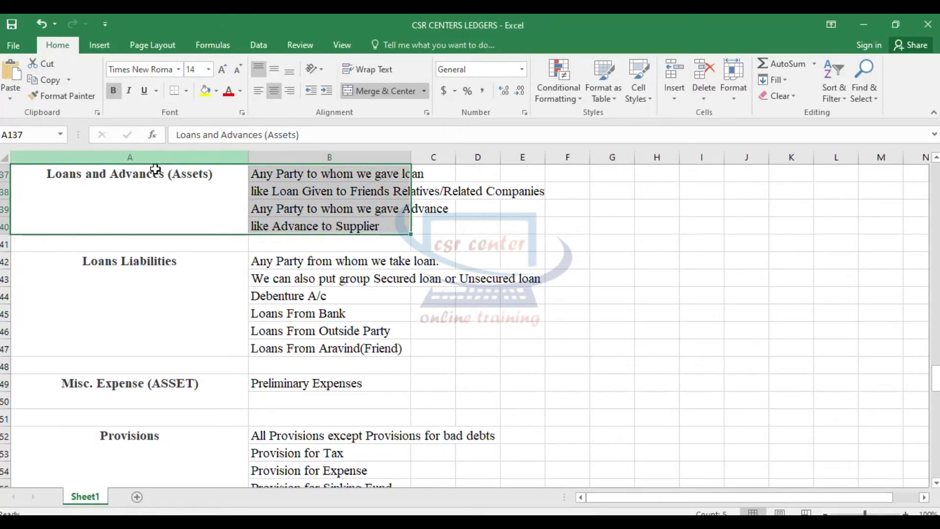
pyautogui.click(394, 197)
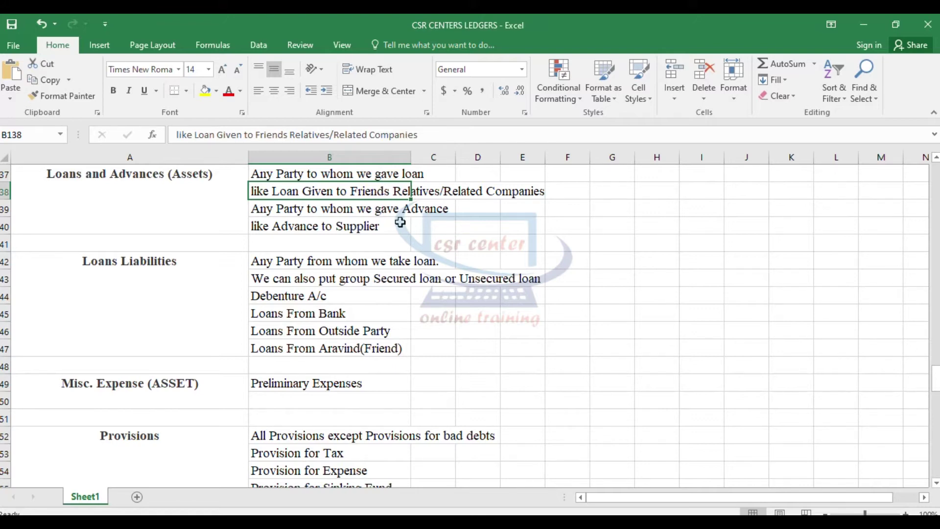
pyautogui.moveTo(168, 174); pyautogui.dragTo(360, 208)
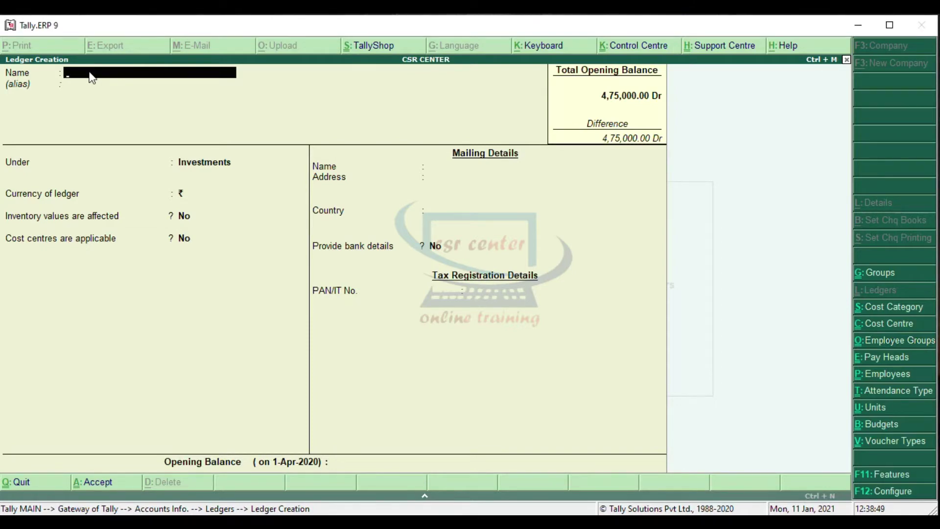
# - Name the new ledger with the borrower's name followed by "to Loan" and place it under Loans & Advances (Asset)
pyautogui.write('Ramesh to Loan')
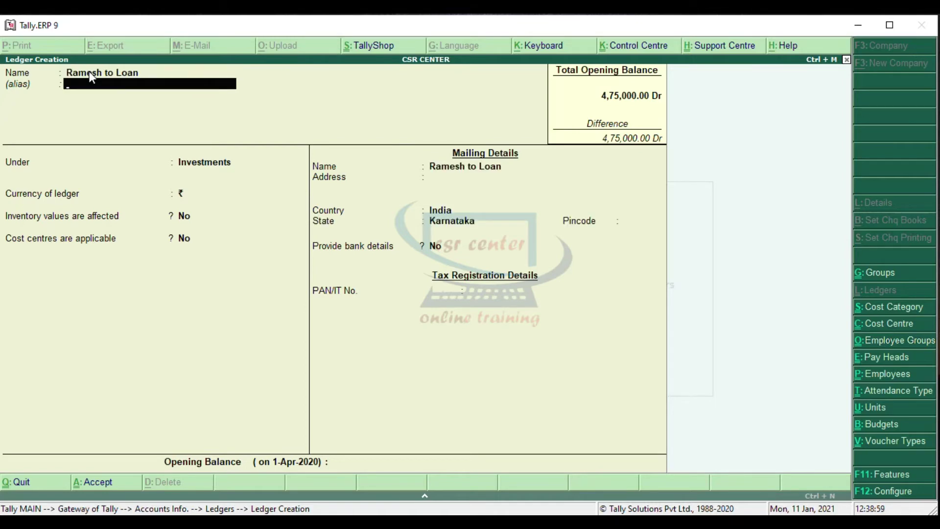
pyautogui.press('Return')
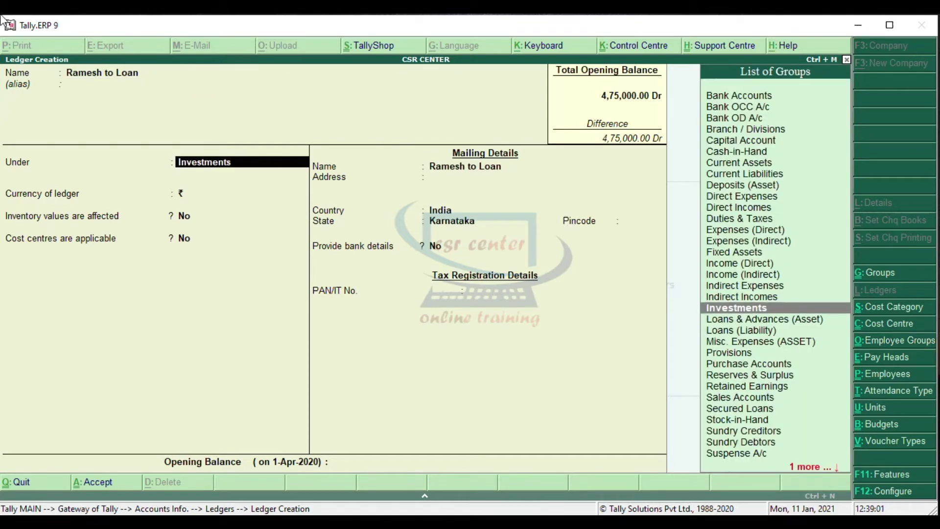
pyautogui.click(806, 322)
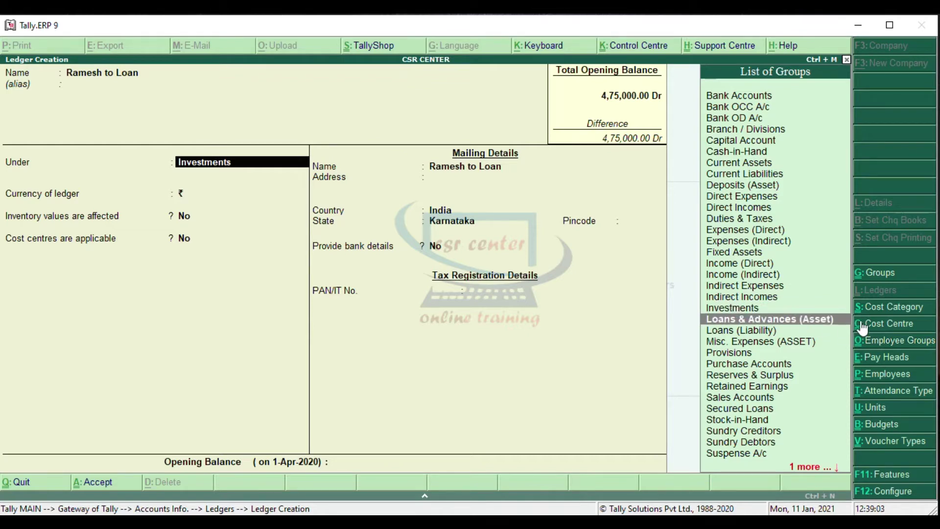
pyautogui.press('Return')
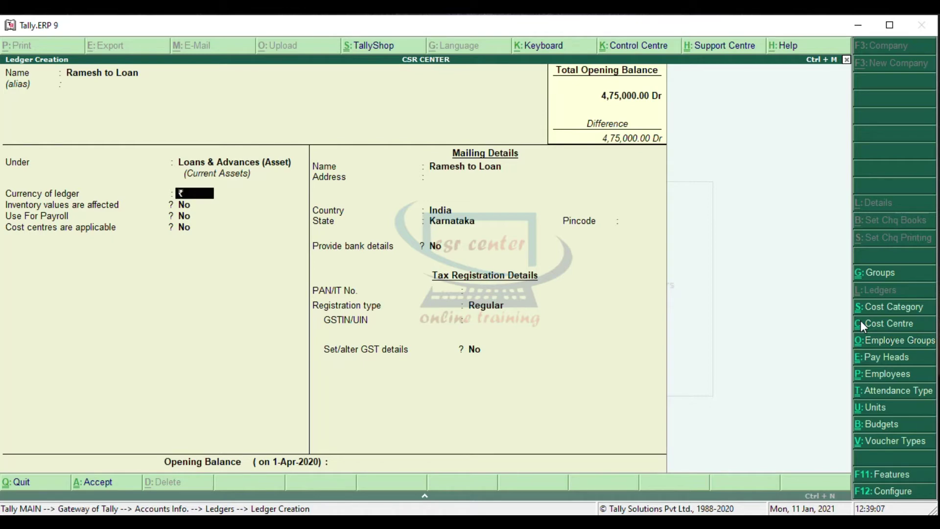
# - Keep the loan ledger's default currency, inventory, payroll, cost centre, mailing, bank and tax registration settings
pyautogui.press('Return')
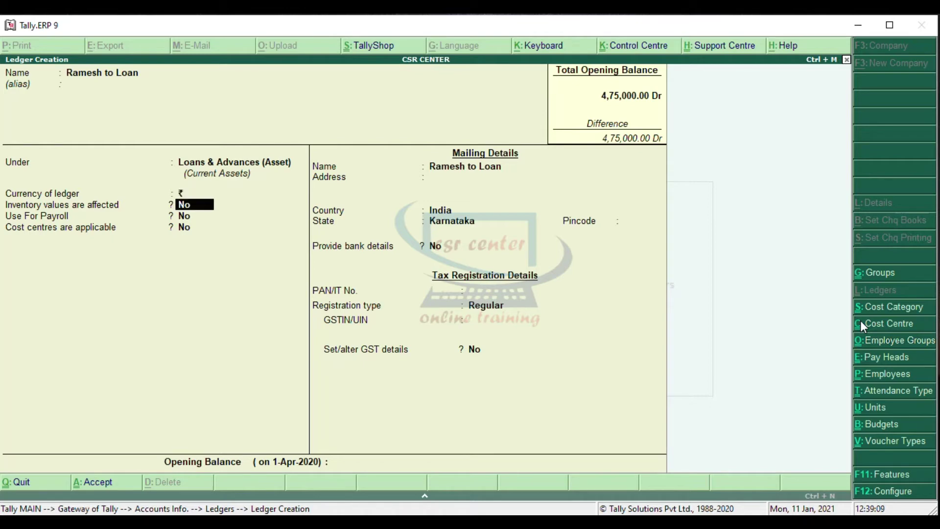
pyautogui.press('Return')
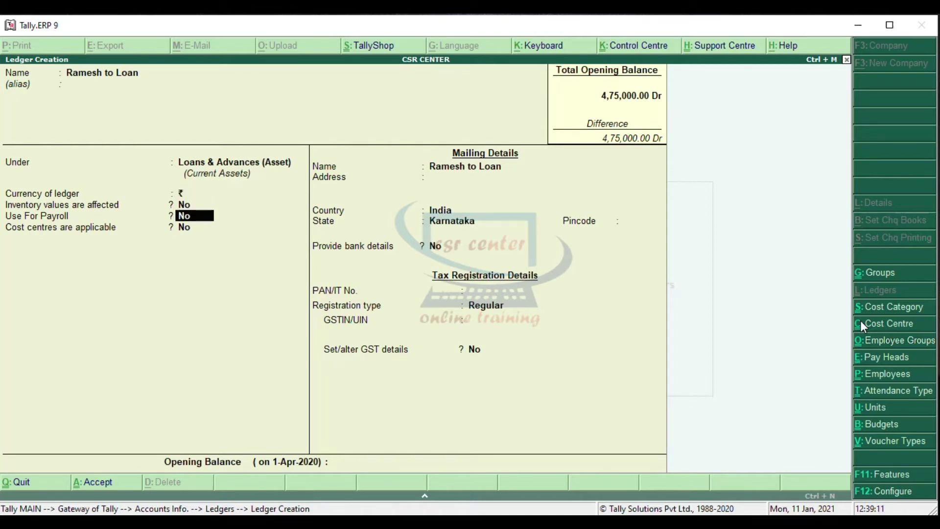
pyautogui.press('Return')
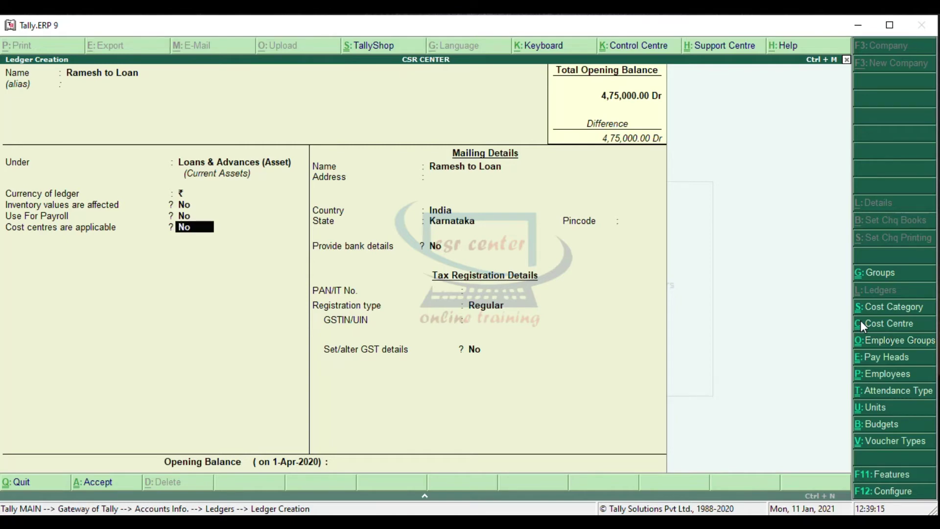
pyautogui.press('Return')
pyautogui.press('Return')
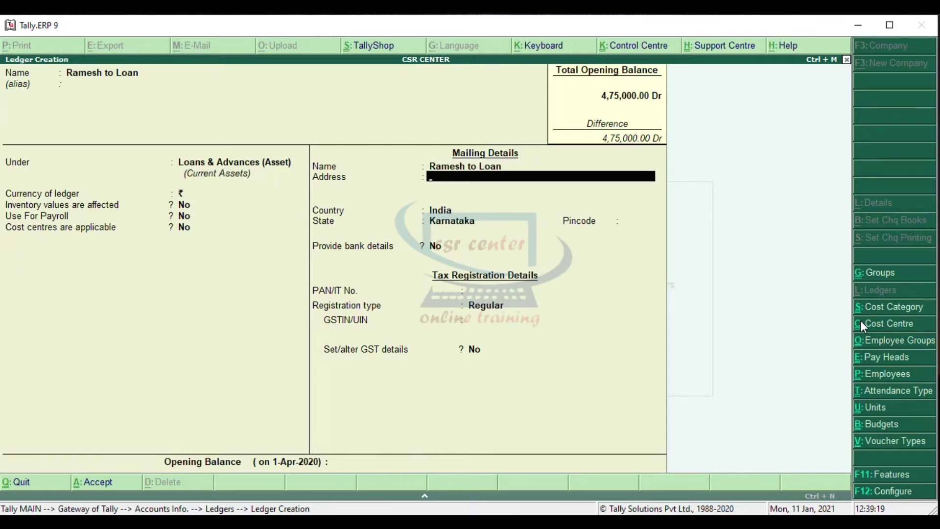
pyautogui.press('Return')
pyautogui.press('Return')
pyautogui.press('Return')
pyautogui.press('Return')
pyautogui.press('Return')
pyautogui.press('Return')
pyautogui.press('Return')
pyautogui.press('Return')
pyautogui.press('Return')
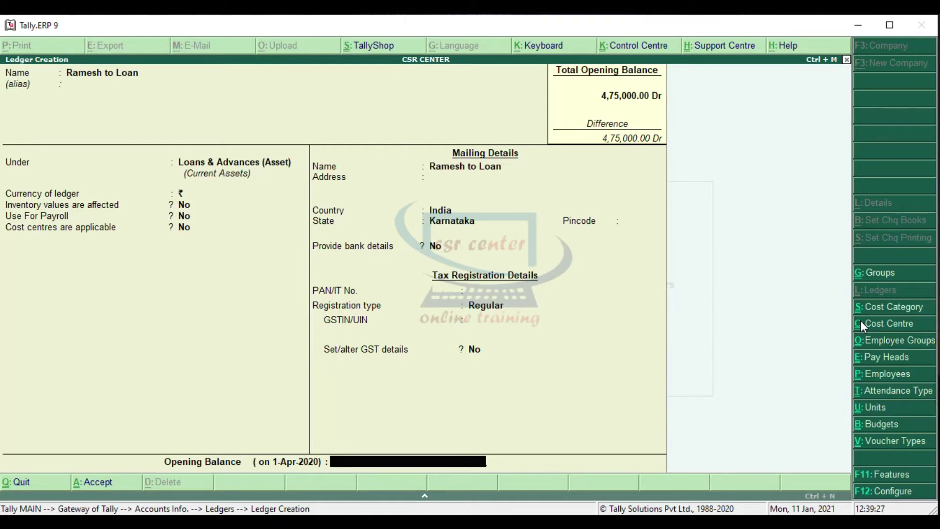
# - Enter an opening balance of 20000 Dr and save the loan ledger
pyautogui.write('20000')
pyautogui.press('Return')
pyautogui.press('Return')
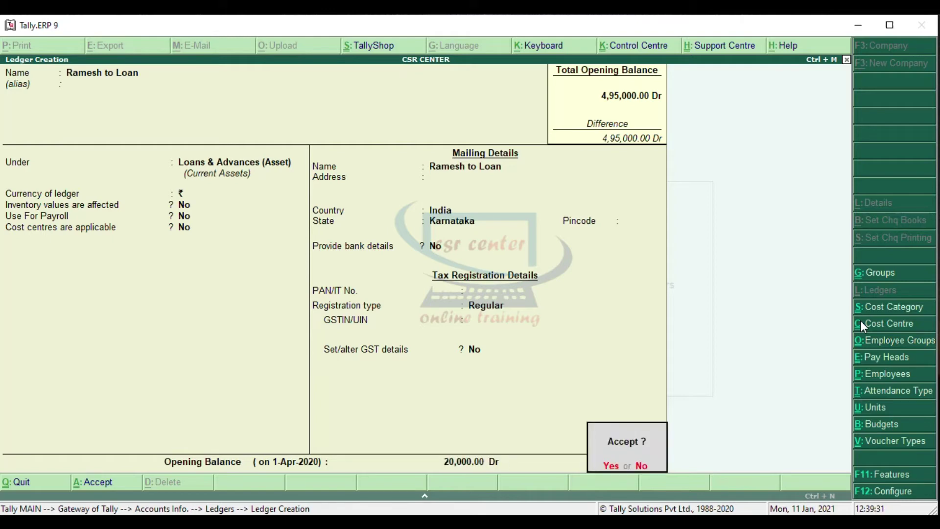
pyautogui.press('Return')
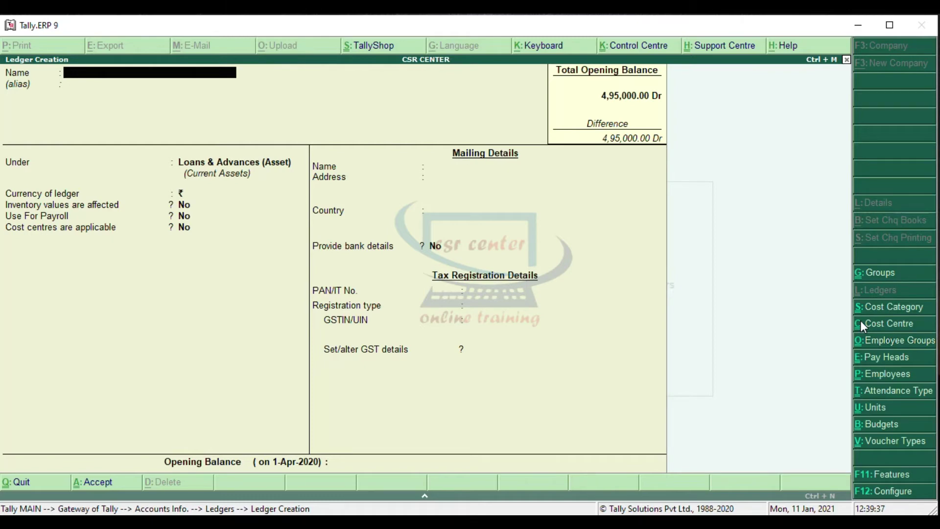
# - Name the next ledger with the recipient's name followed by "to Advance" and keep it under Loans & Advances (Asset)
pyautogui.write('Sanjay to Advance')
pyautogui.press('Return')
pyautogui.press('Return')
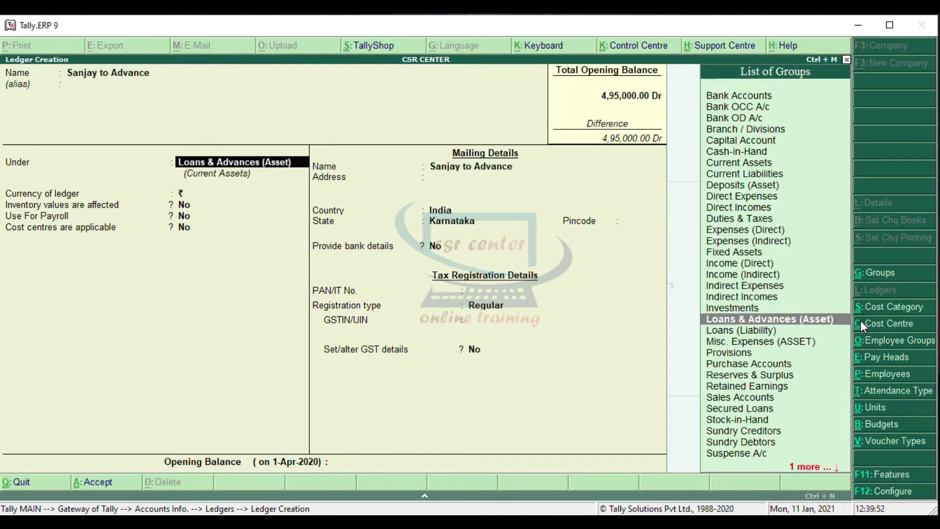
pyautogui.press('Return')
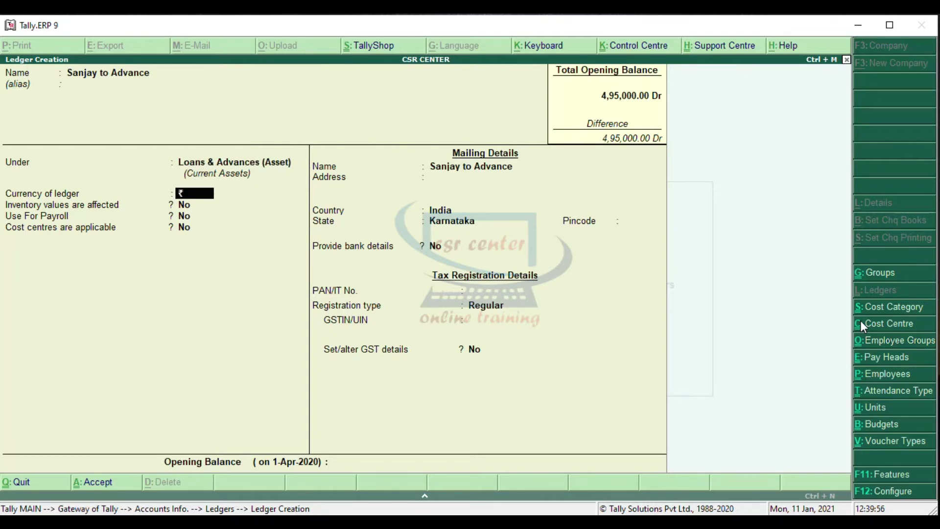
# - Keep the advance ledger's default currency, inventory, payroll, cost centre, mailing and bank settings, with Regular as registration type
pyautogui.press('Return')
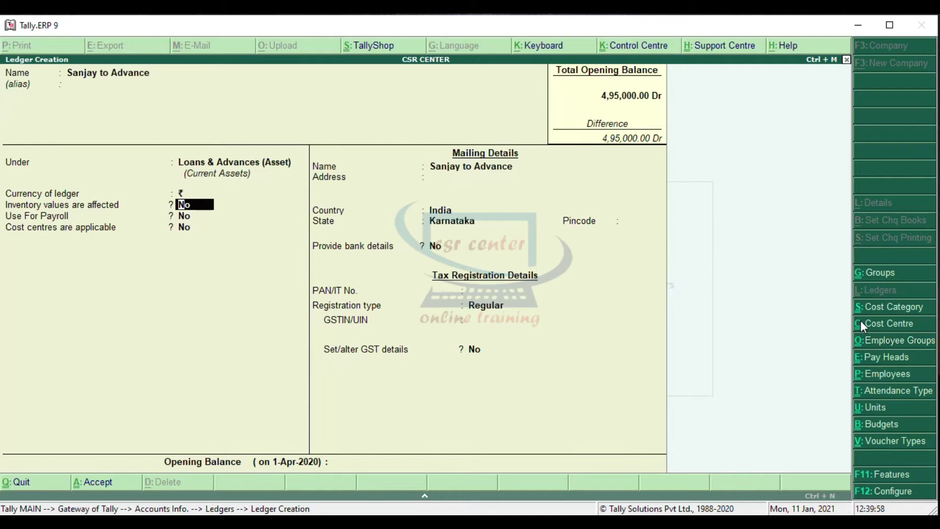
pyautogui.press('Return')
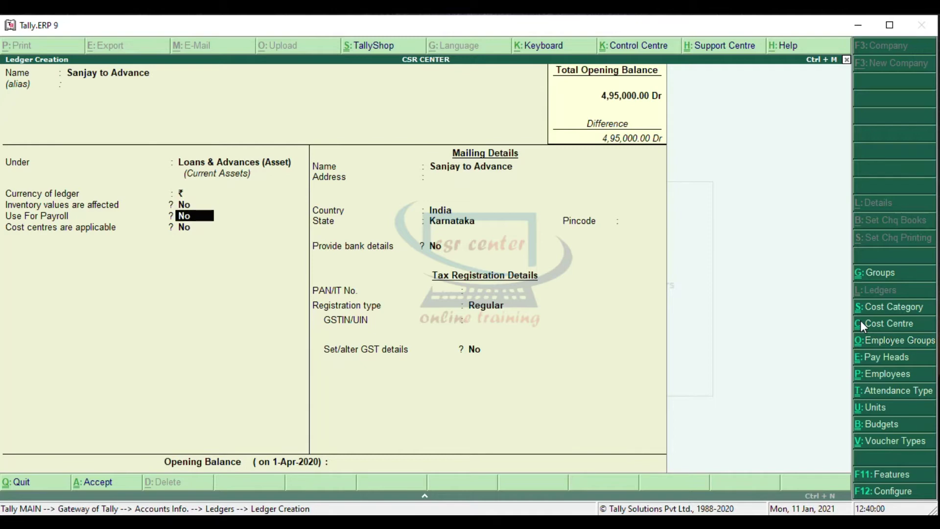
pyautogui.press('Return')
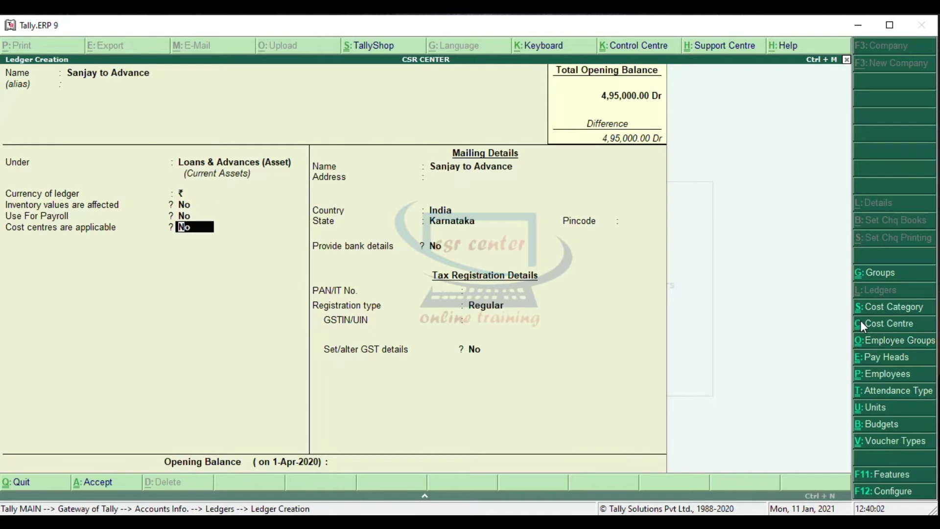
pyautogui.press('Return')
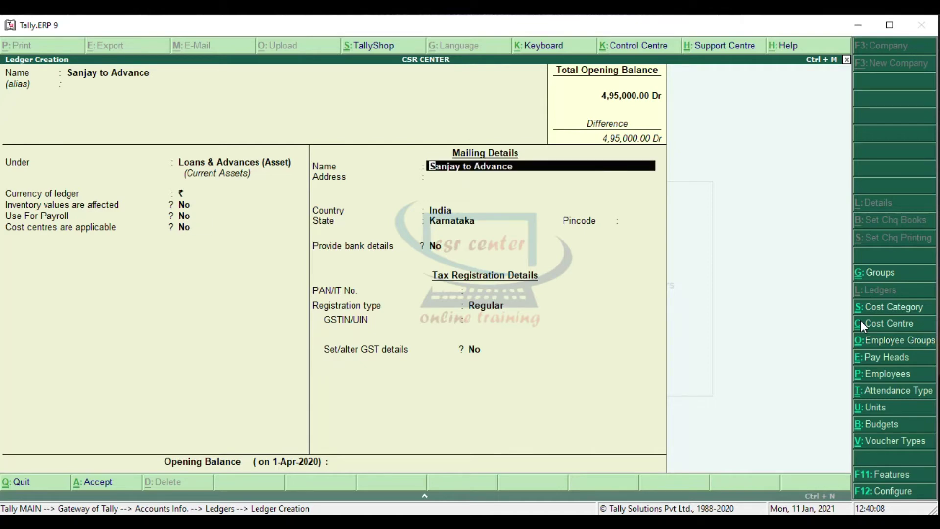
pyautogui.press('Return')
pyautogui.press('Return')
pyautogui.press('Return')
pyautogui.press('Return')
pyautogui.press('Return')
pyautogui.press('Return')
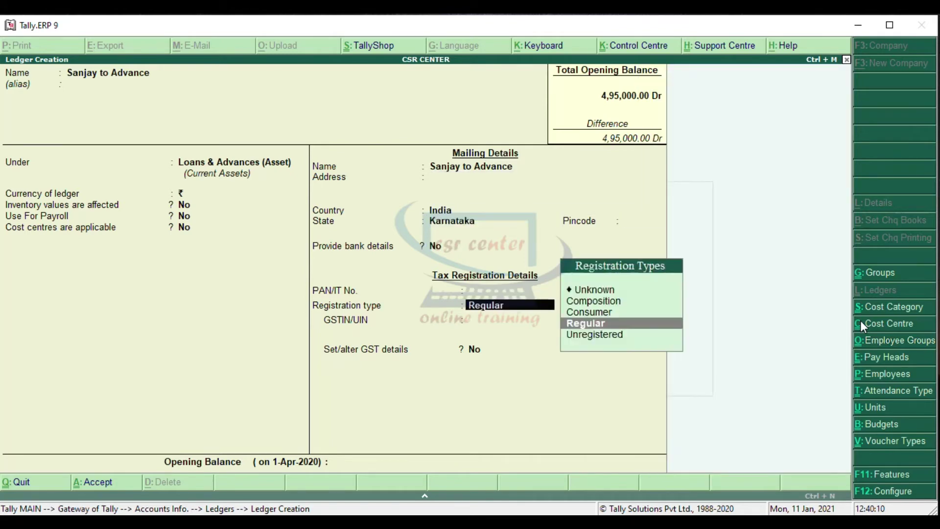
pyautogui.press('Return')
pyautogui.press('Return')
pyautogui.press('Return')
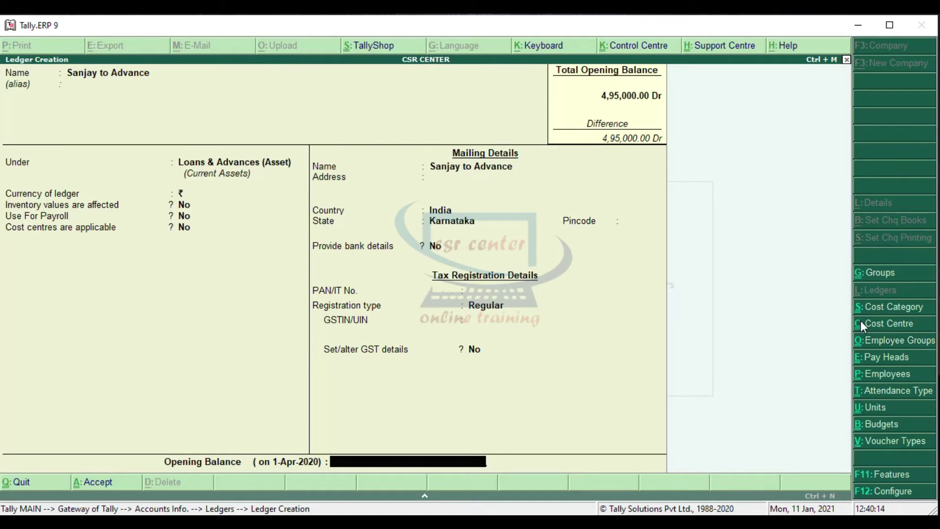
# - Enter an opening balance of 30000 Dr and save the advance ledger
pyautogui.write('30000')
pyautogui.press('Return')
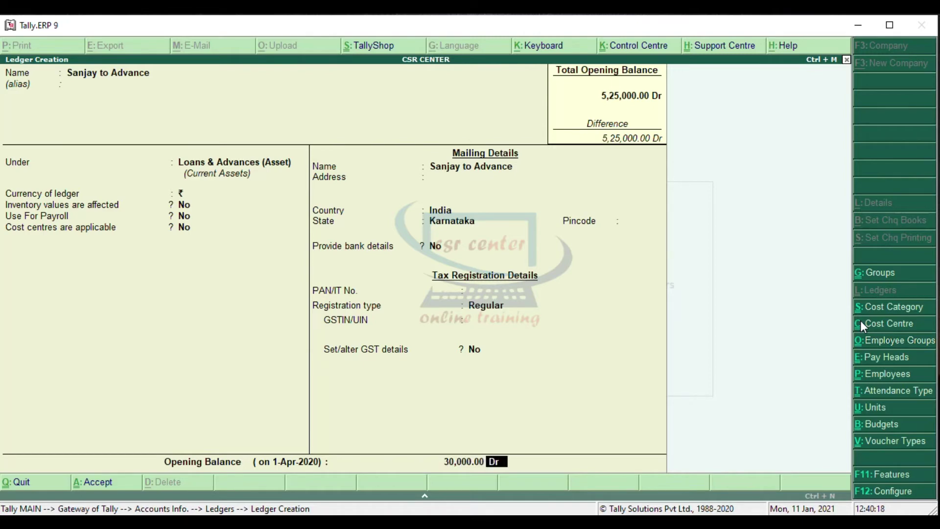
pyautogui.press('Return')
pyautogui.press('y')
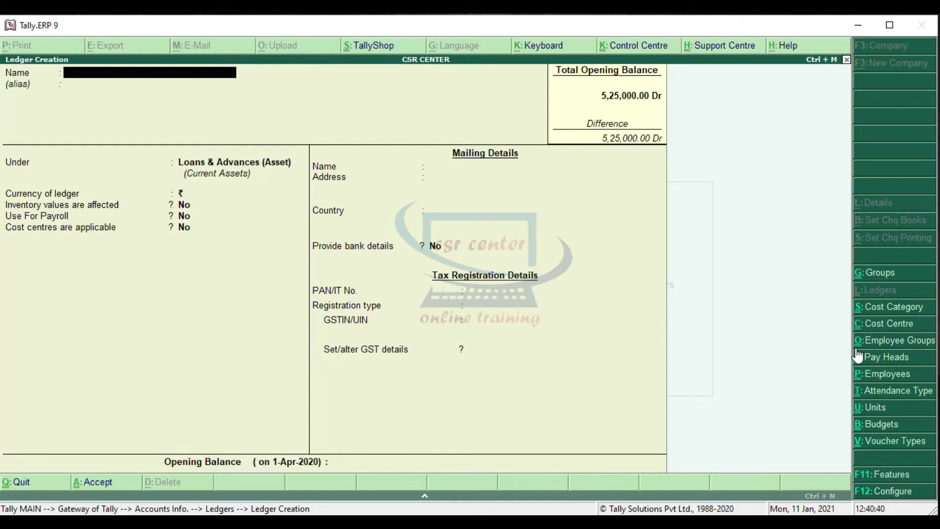
# - Switch to the Excel ledger workbook and review the examples listed for the Loans Liabilities group
pyautogui.click(871, 513)
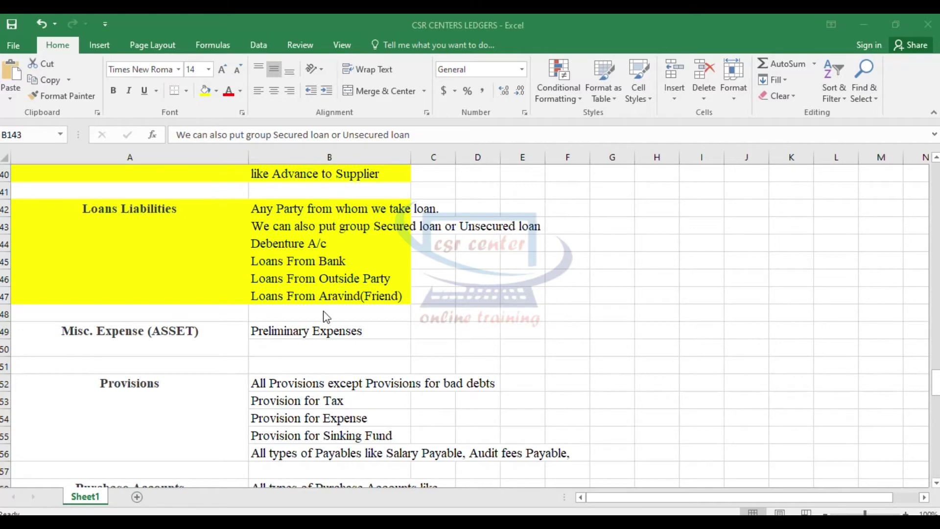
pyautogui.click(351, 262)
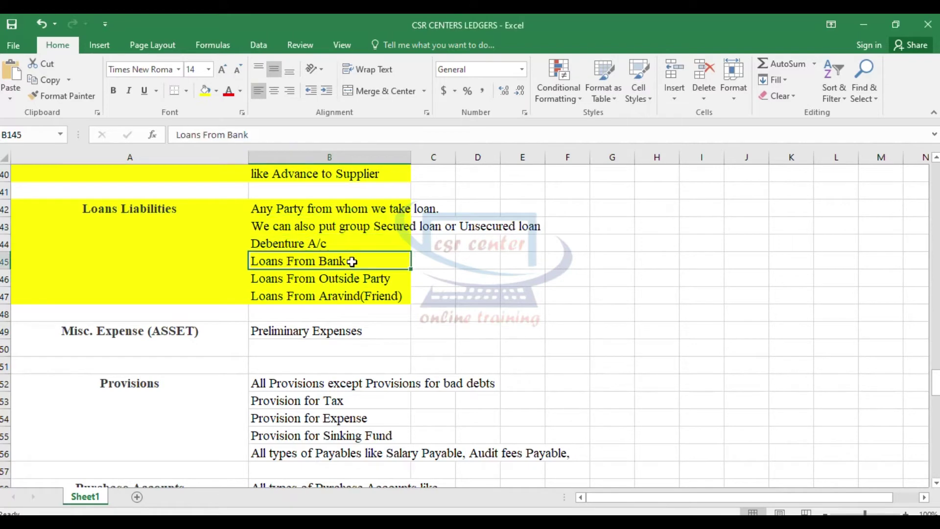
pyautogui.click(395, 272)
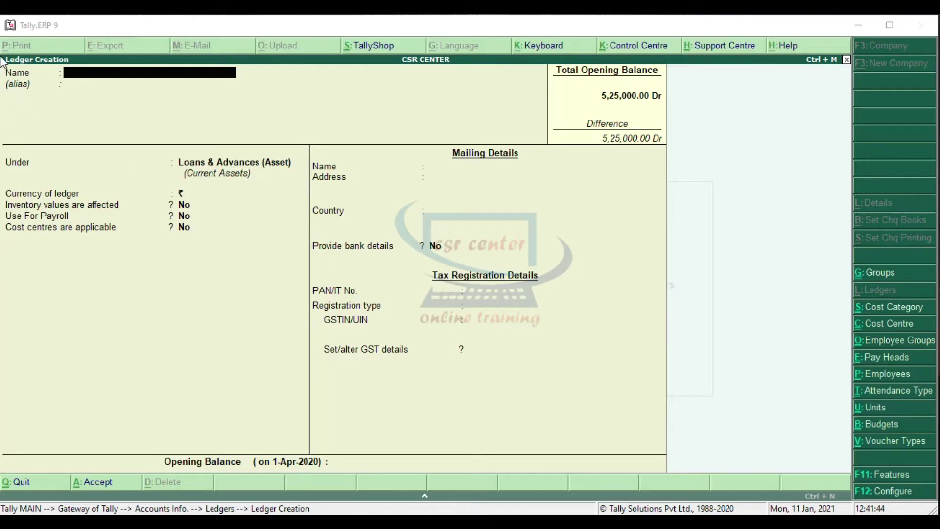
# - Back in Tally.ERP 9, name the next ledger HDFC Bank and place it under Loans (Liability)
pyautogui.click(78, 81)
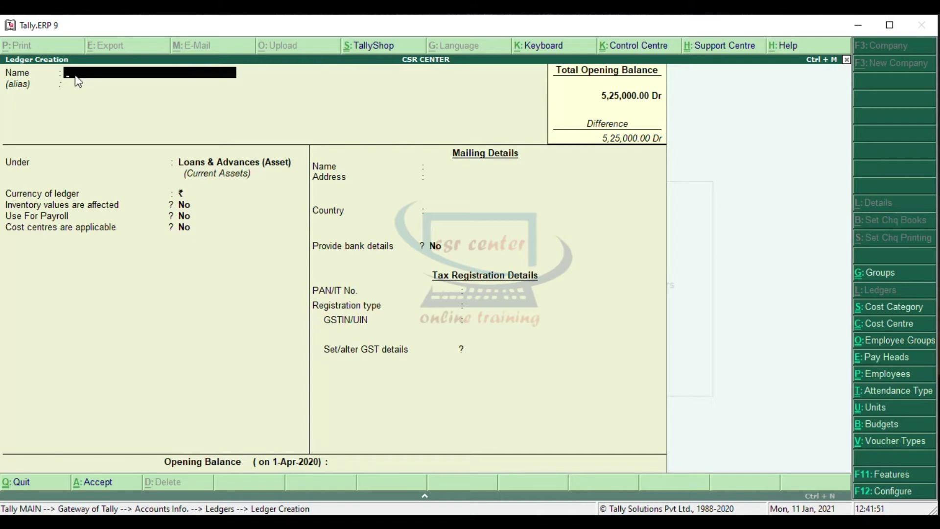
pyautogui.write('HDFC Bank')
pyautogui.press('Return')
pyautogui.press('Return')
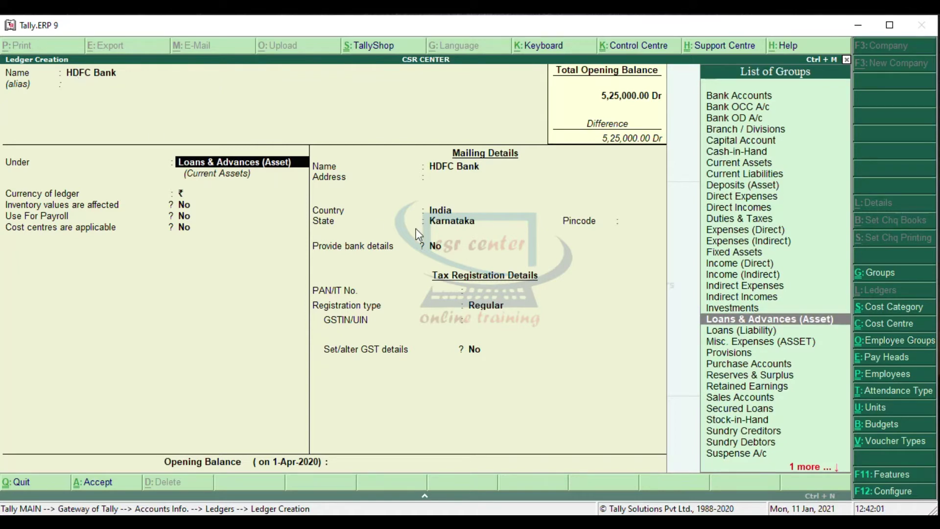
pyautogui.click(718, 332)
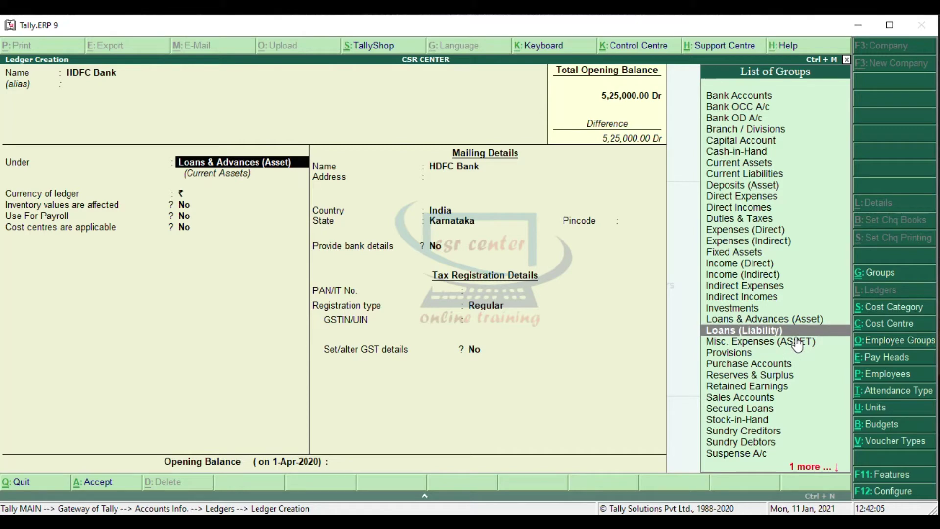
pyautogui.press('Return')
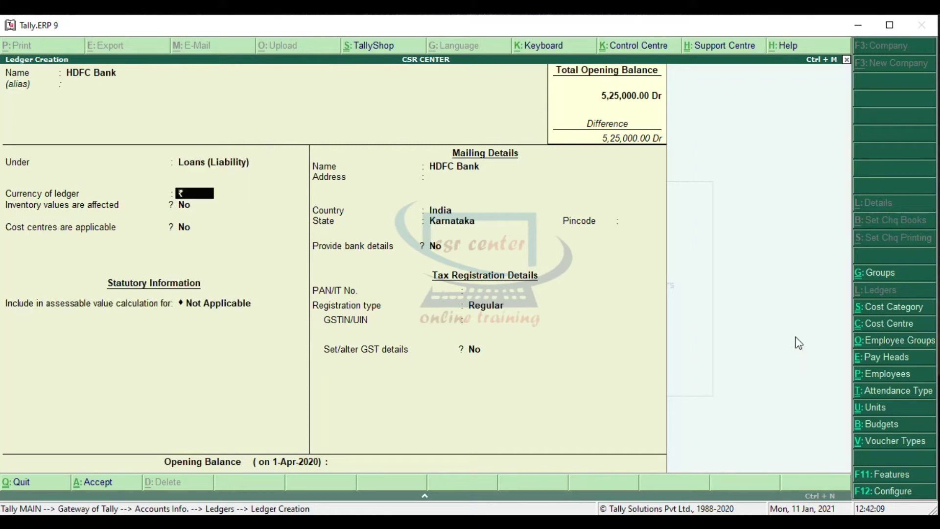
# - Keep HDFC Bank's default currency, inventory and cost centre settings, and leave the assessable value calculation as Not Applicable
pyautogui.press('Return')
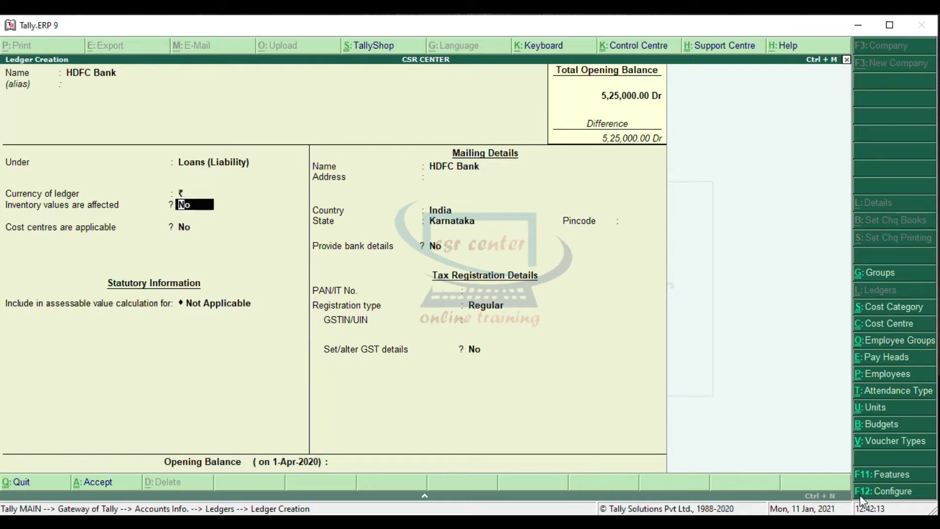
pyautogui.click(204, 207)
pyautogui.press('Return')
pyautogui.press('Return')
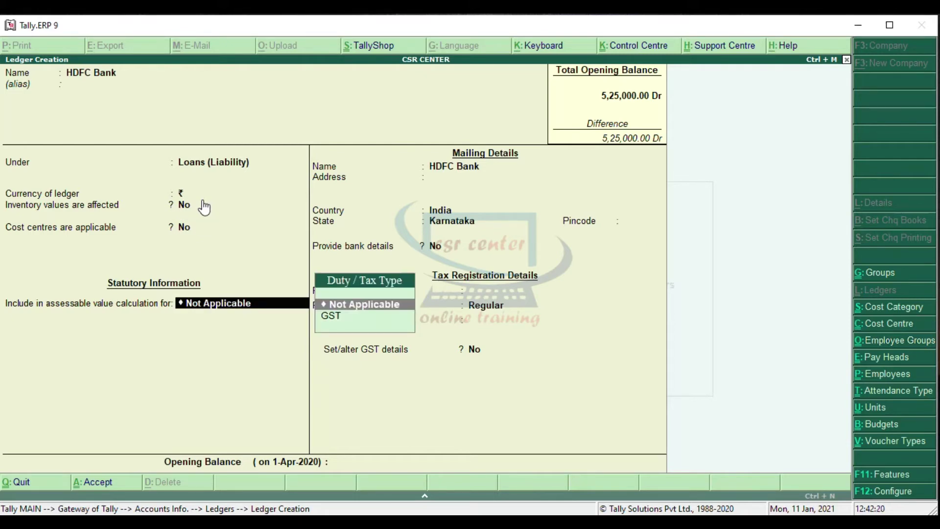
pyautogui.press('Return')
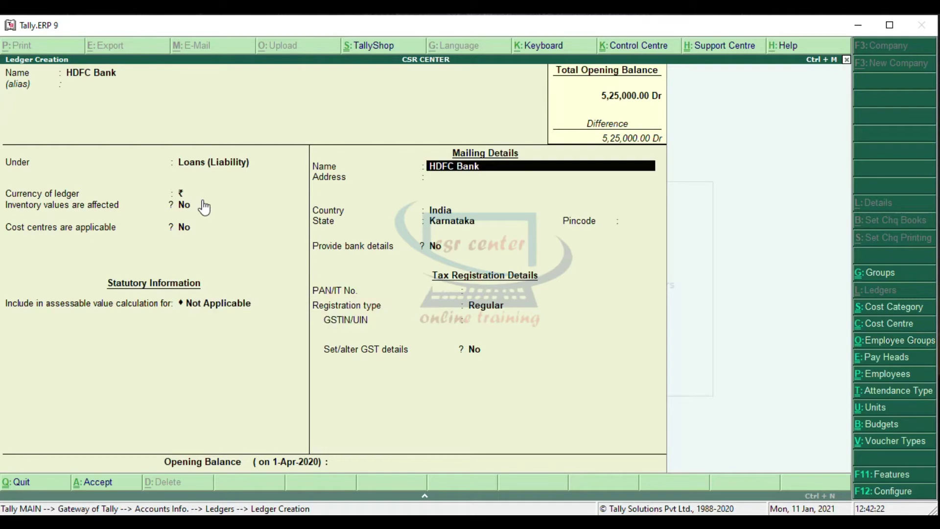
# - Keep HDFC Bank's default mailing details with India and Karnataka, leave address and pincode blank, and decline providing bank details
pyautogui.press('Return')
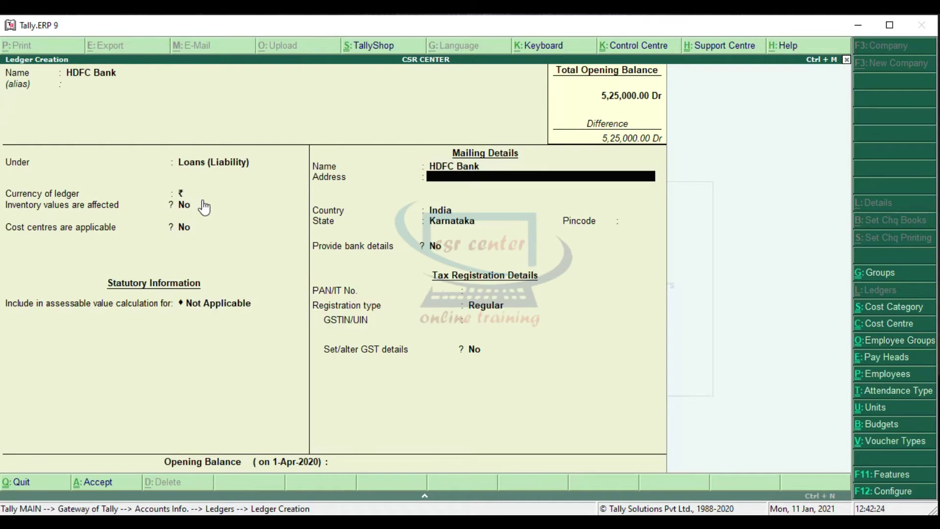
pyautogui.press('Return')
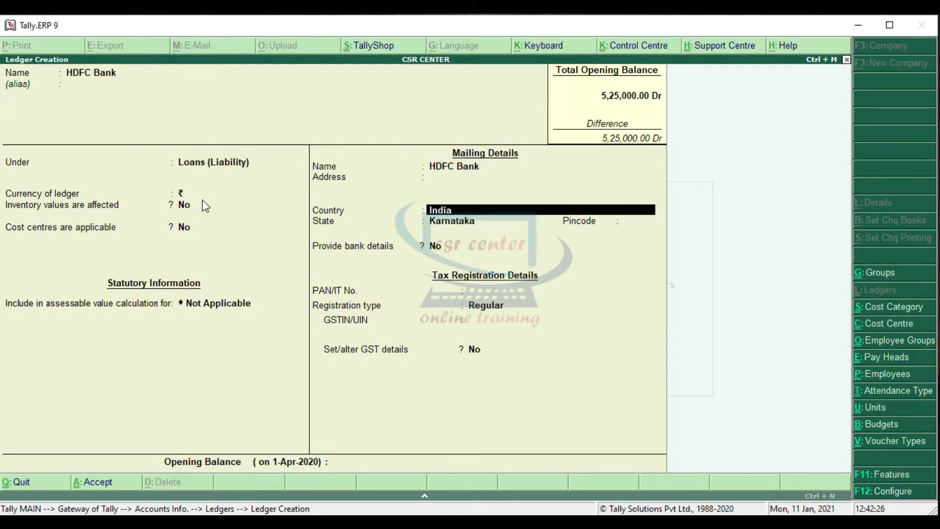
pyautogui.press('Return')
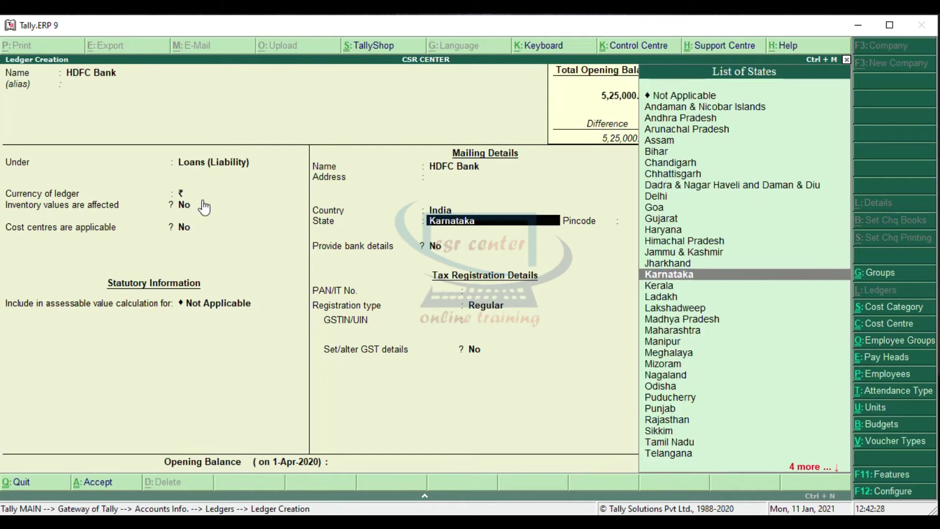
pyautogui.press('Return')
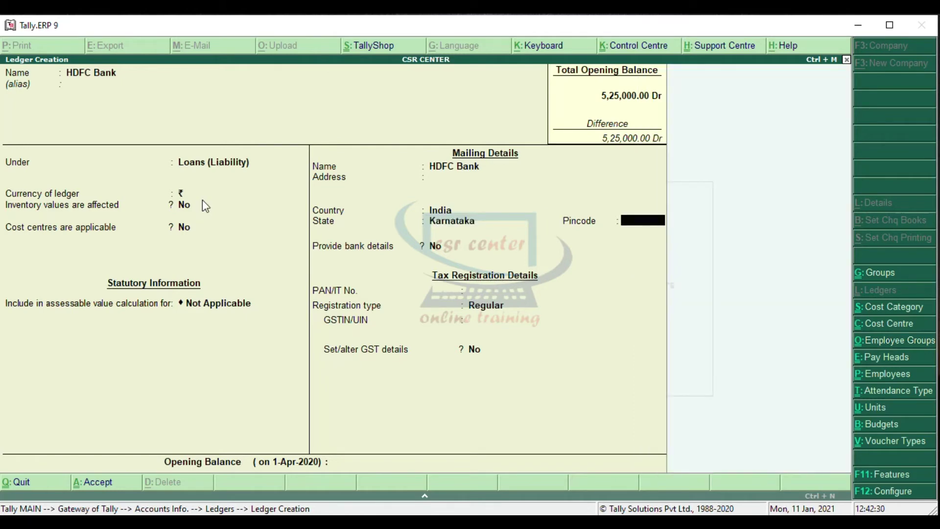
pyautogui.press('Return')
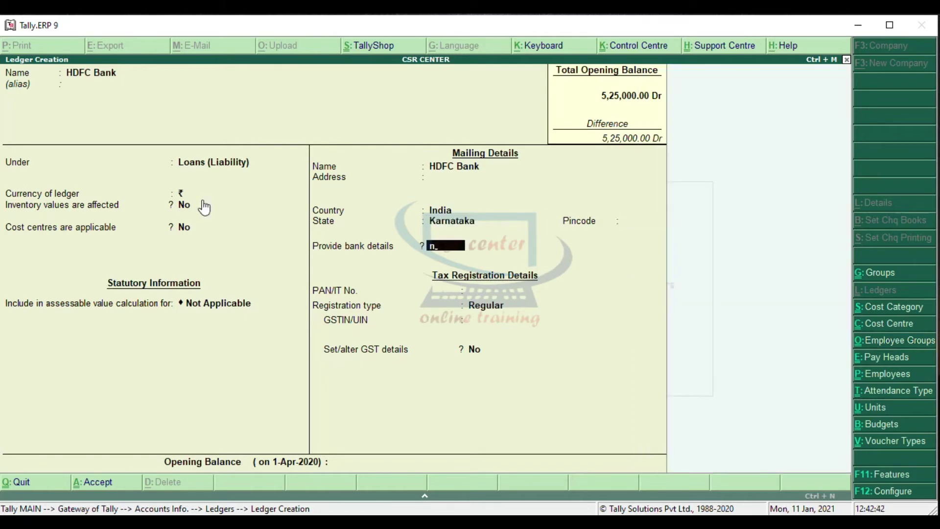
pyautogui.press('Return')
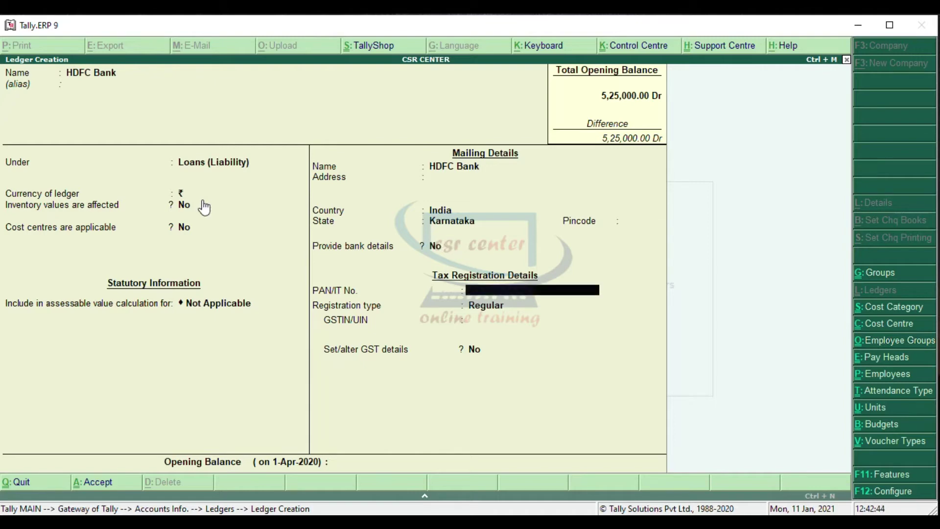
# - Leave HDFC Bank's PAN and GSTIN blank, keep the Regular registration type, and keep Set/alter GST details at No
pyautogui.press('Return')
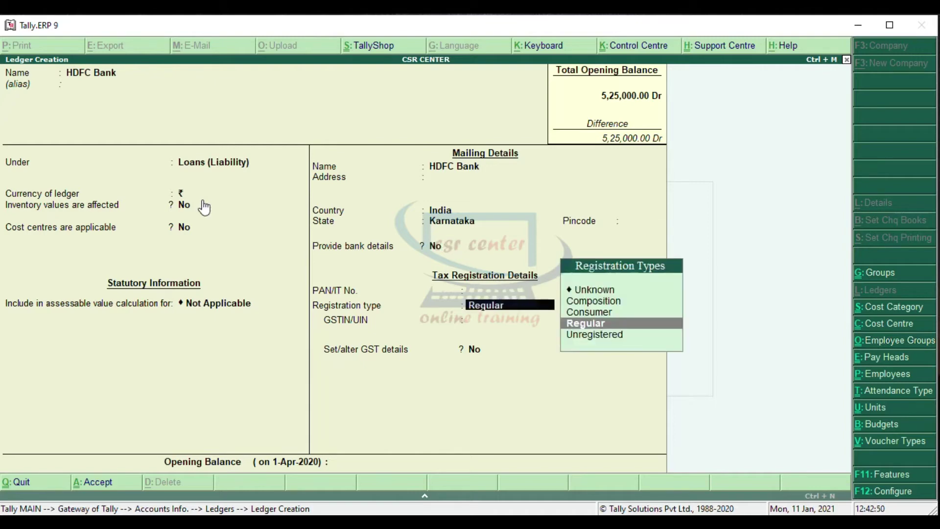
pyautogui.press('Return')
pyautogui.press('Return')
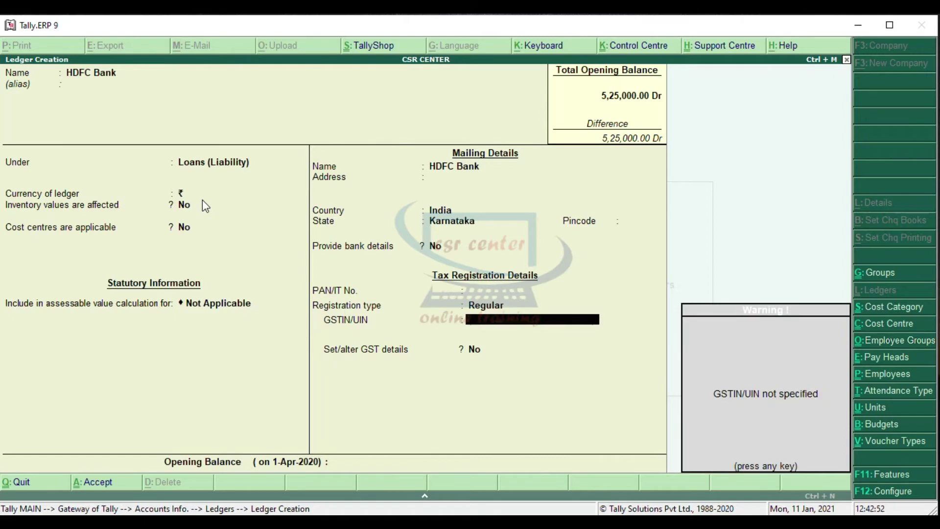
pyautogui.press('Return')
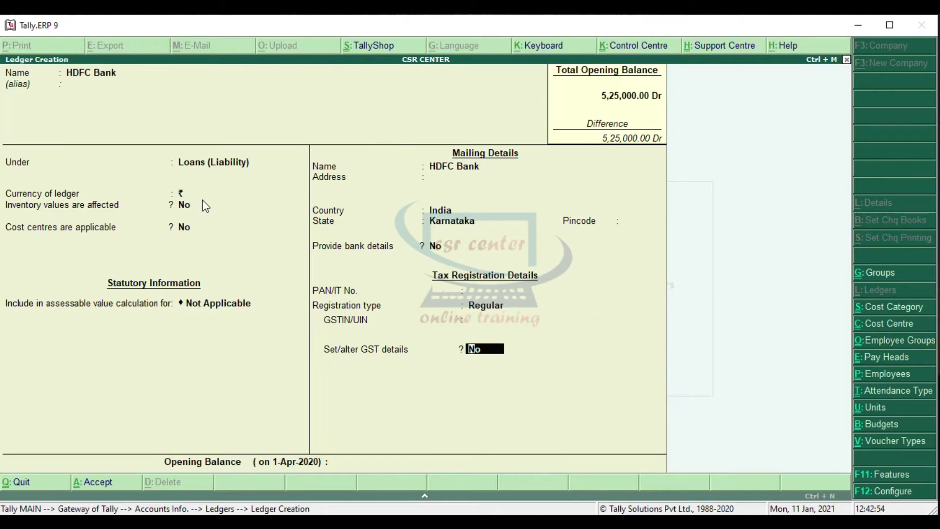
pyautogui.press('Return')
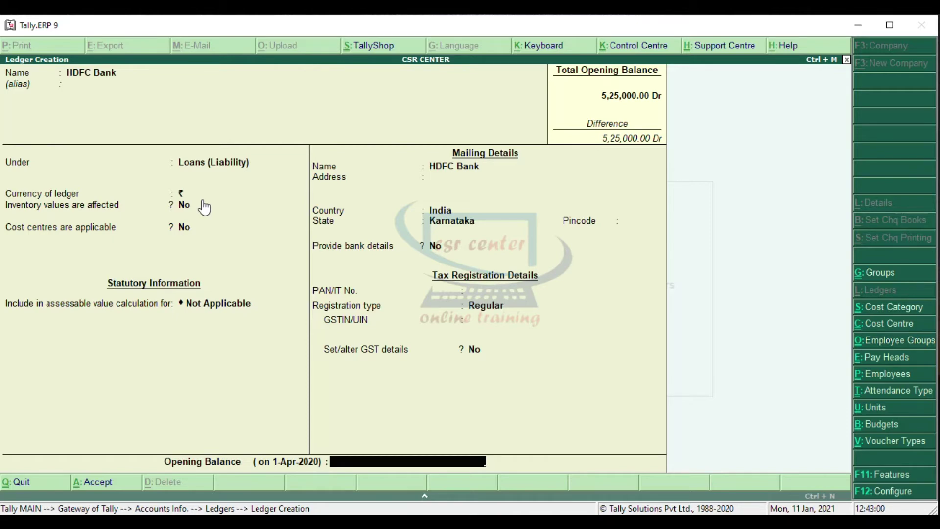
# - Enter an opening balance of 75000 Cr for HDFC Bank and save the ledger
pyautogui.write('75000')
pyautogui.press('Return')
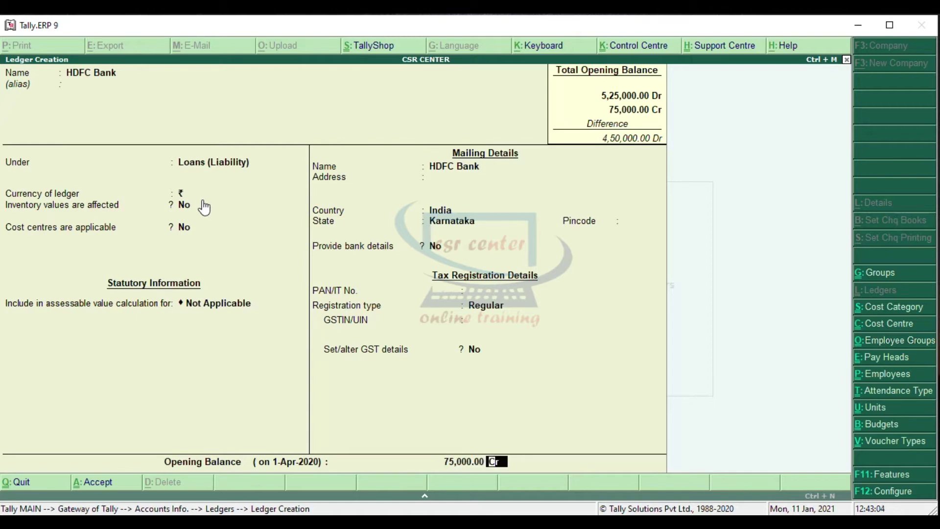
pyautogui.press('Return')
pyautogui.press('Return')
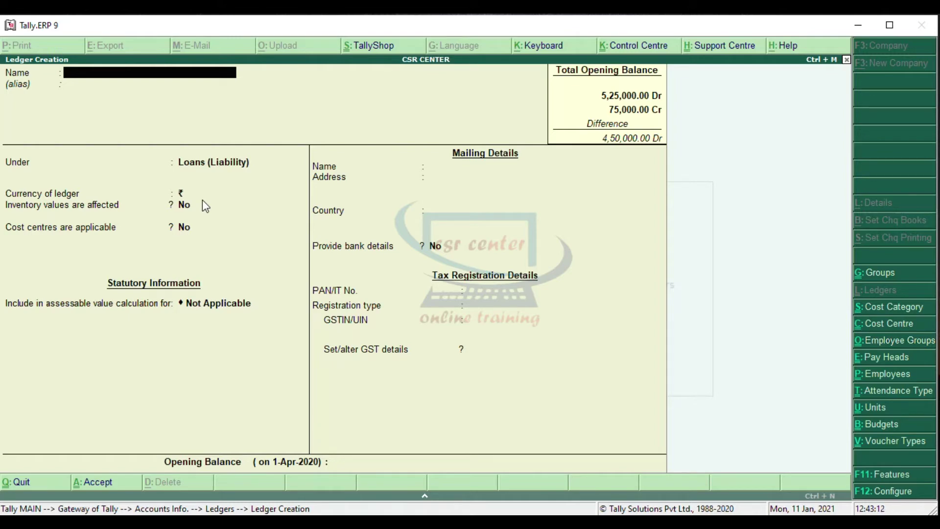
# - Name the next ledger with the individual lender's first name and place it under Loans (Liability)
pyautogui.write('Rajesh')
pyautogui.press('Return')
pyautogui.press('Return')
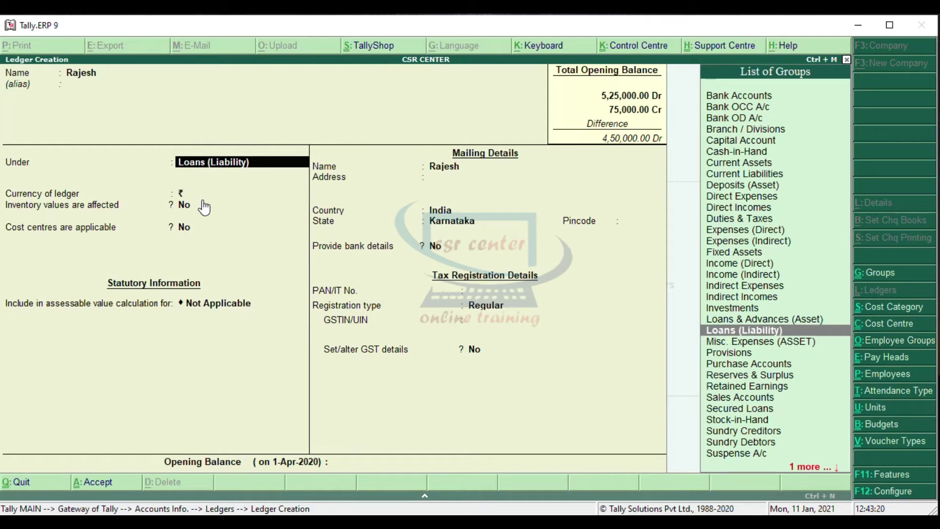
pyautogui.press('Return')
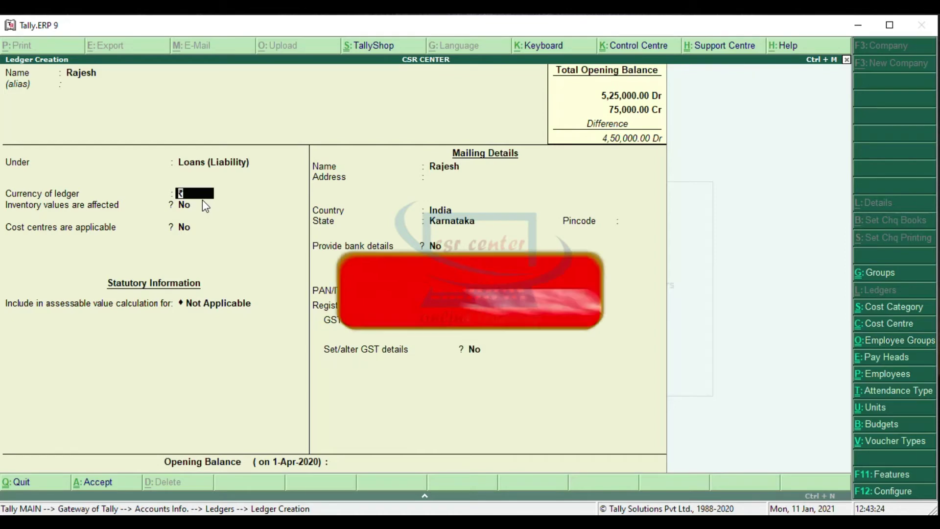
# - Keep the lender ledger's default currency, inventory and cost centre settings, with assessable value calculation as Not Applicable
pyautogui.press('Return')
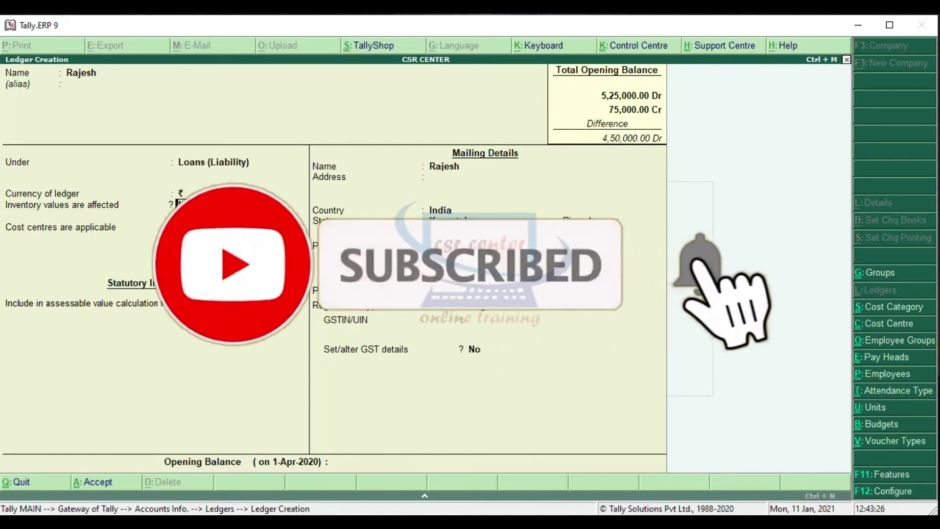
pyautogui.press('Return')
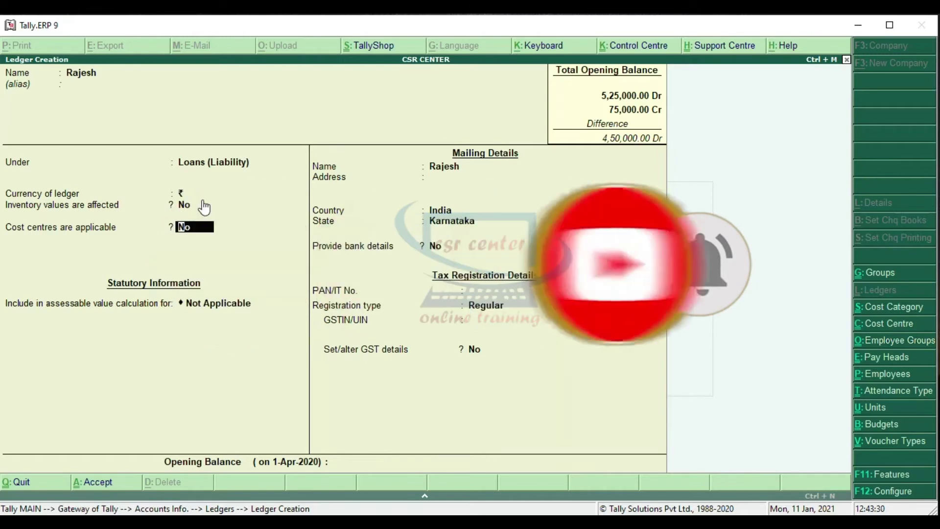
pyautogui.press('Return')
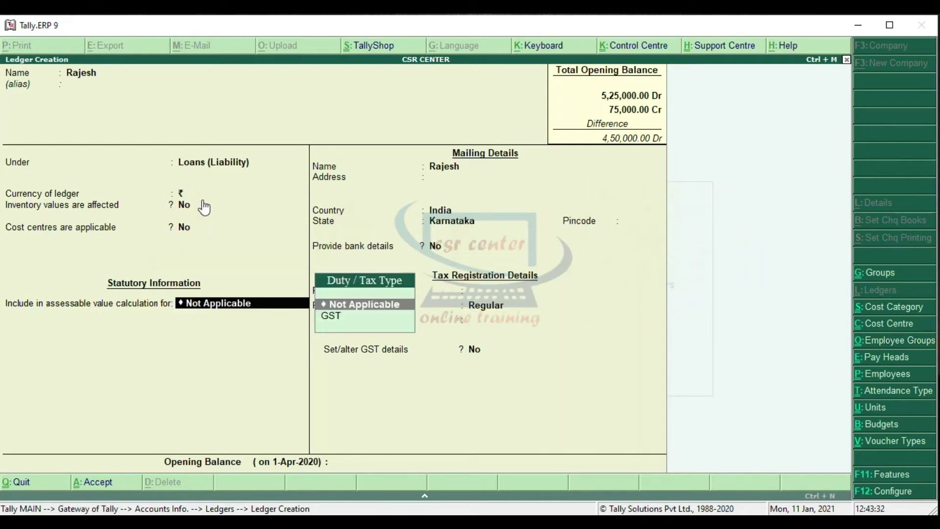
pyautogui.press('Return')
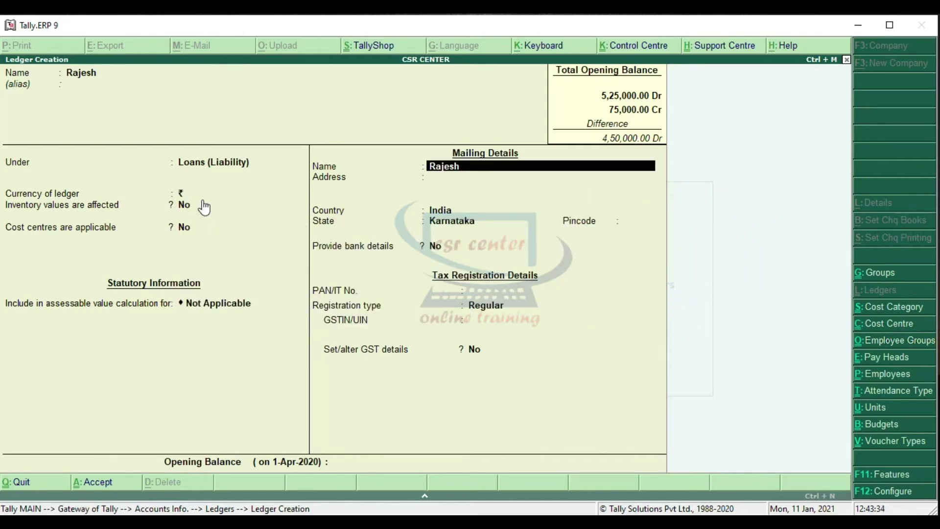
# - Accept the lender's default mailing details with India and Karnataka, leaving address and pincode blank and bank details at No
pyautogui.press('Return')
pyautogui.press('Return')
pyautogui.press('Return')
pyautogui.press('Return')
pyautogui.press('Return')
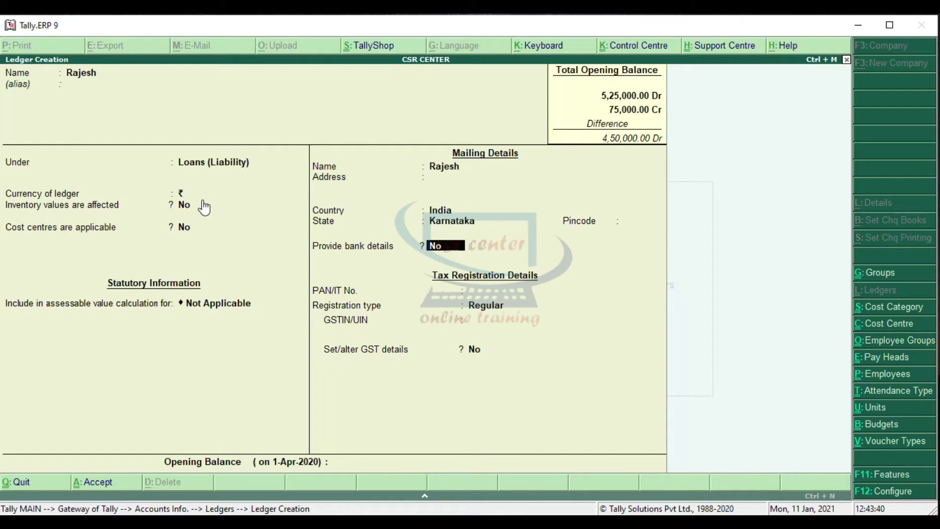
pyautogui.press('Return')
# - Leave the lender's PAN and GSTIN blank, keeping the Regular registration type and Set/alter GST details at No
pyautogui.press('Return')
pyautogui.press('Return')
pyautogui.press('Return')
pyautogui.press('Return')
pyautogui.press('Return')
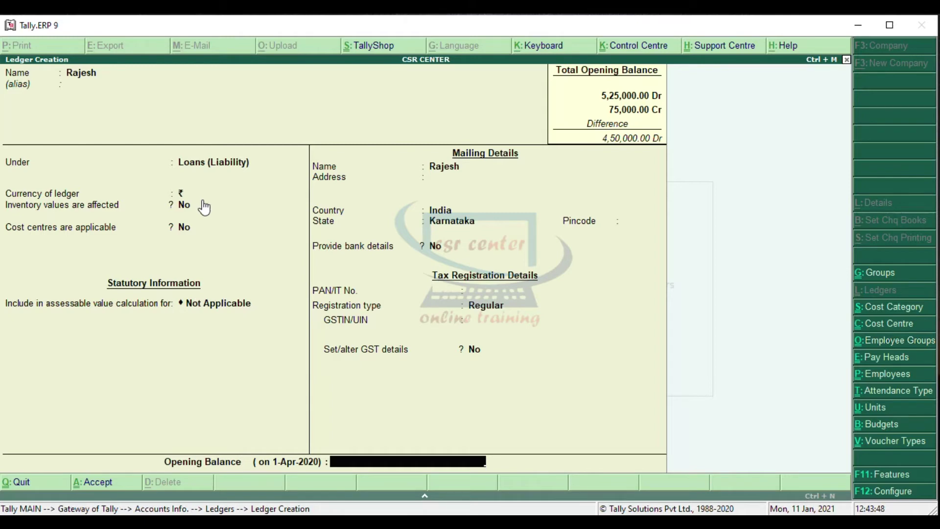
# - Enter an opening balance of 10000 Cr for the lender and save the ledger
pyautogui.write('10000')
pyautogui.press('Return')
pyautogui.press('Return')
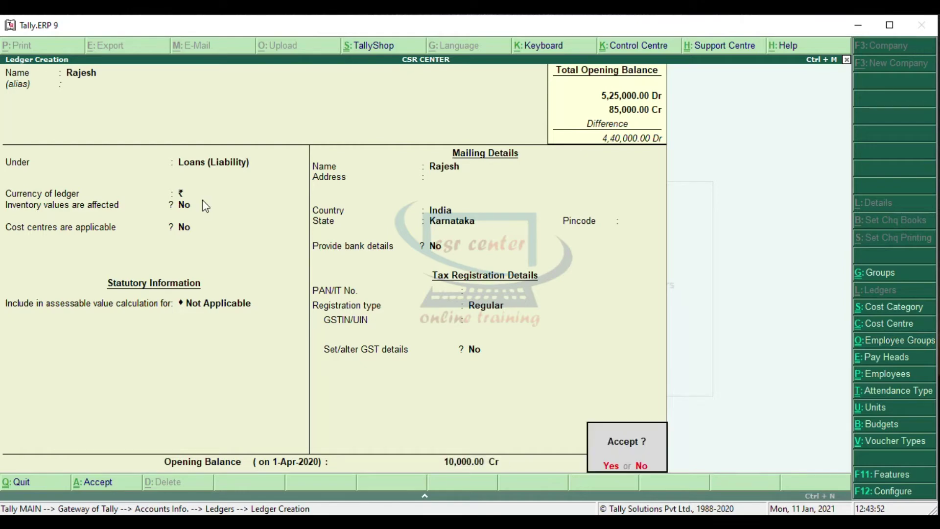
pyautogui.press('Return')
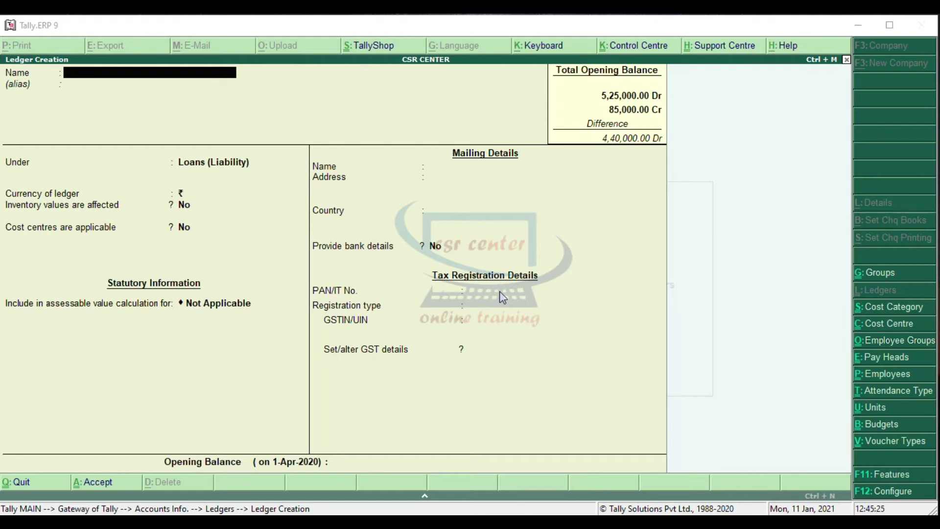
# - Check the Provisions examples in the Excel workbook, return to Tally.ERP 9, and name the next ledger Provision For Tax under Provisions
pyautogui.hotkey('alt', 'Tab')
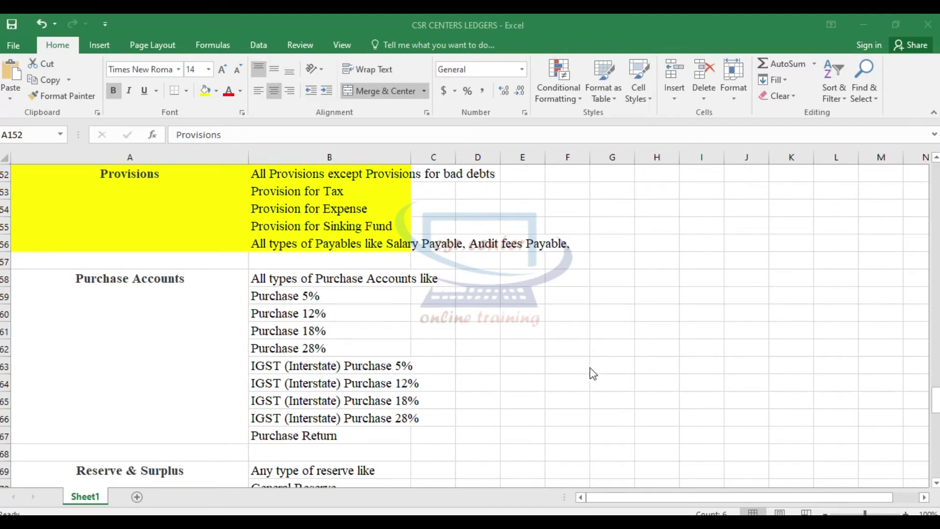
pyautogui.hotkey('alt', 'Tab')
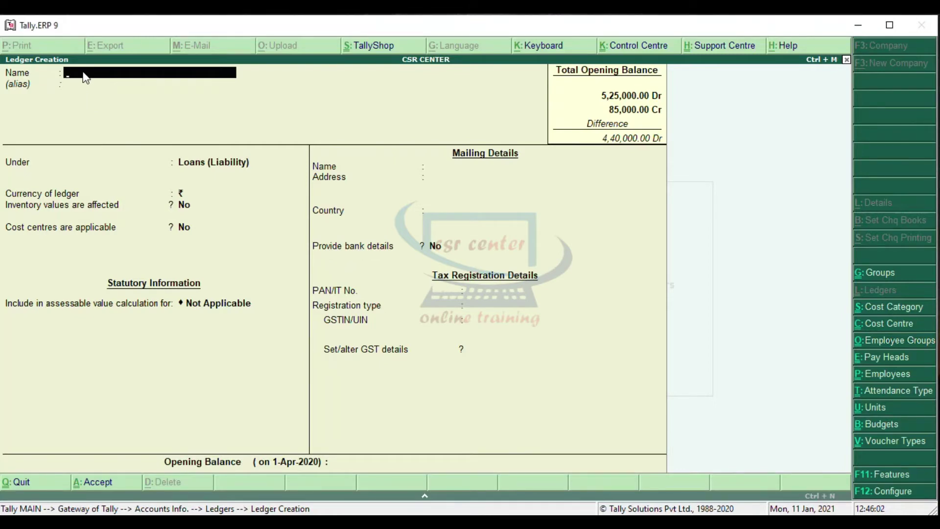
pyautogui.write('Provision For Tax')
pyautogui.press('Return')
pyautogui.press('Return')
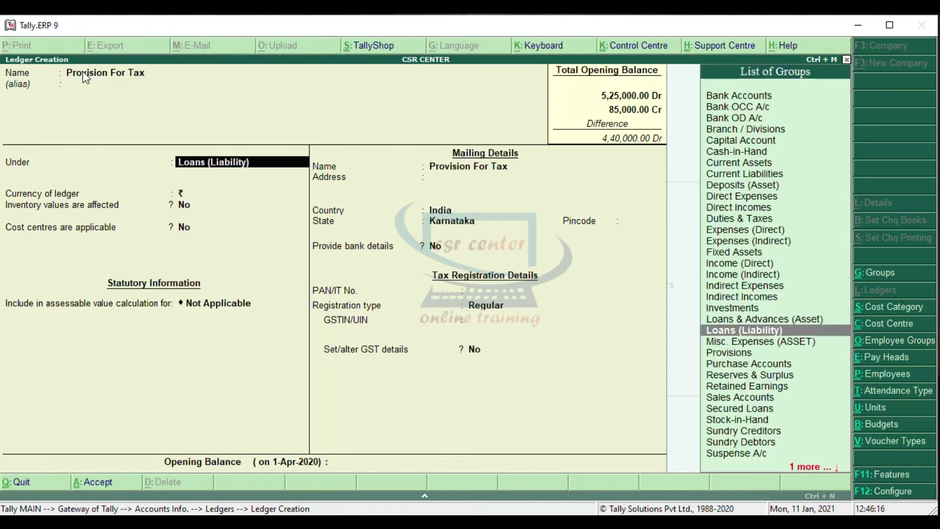
pyautogui.click(728, 353)
pyautogui.press('Return')
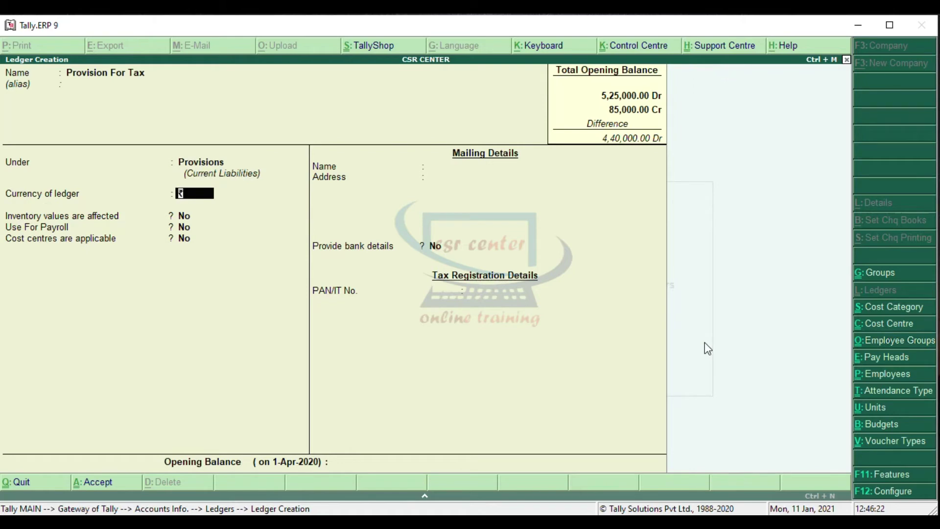
# - Keep Provision For Tax's default currency, inventory, payroll, cost centre and bank settings, and save it without an opening balance
pyautogui.press('Return')
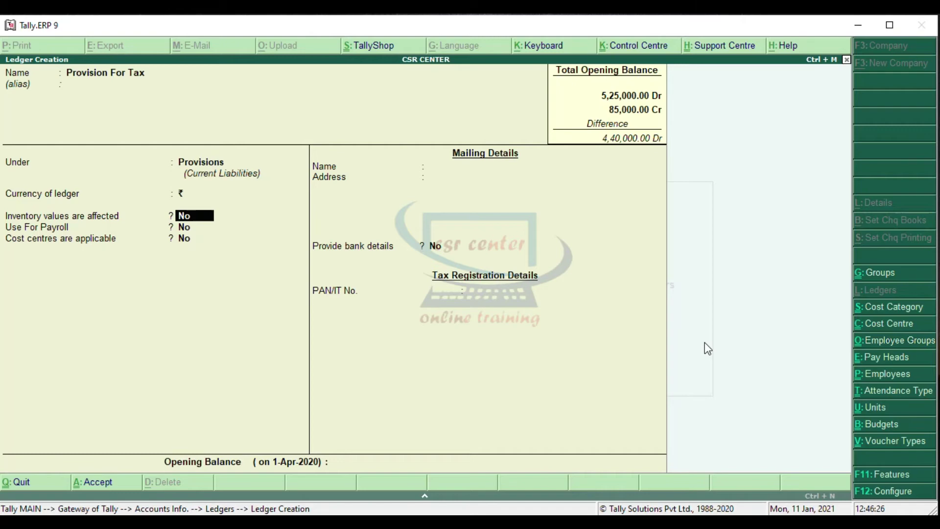
pyautogui.press('Return')
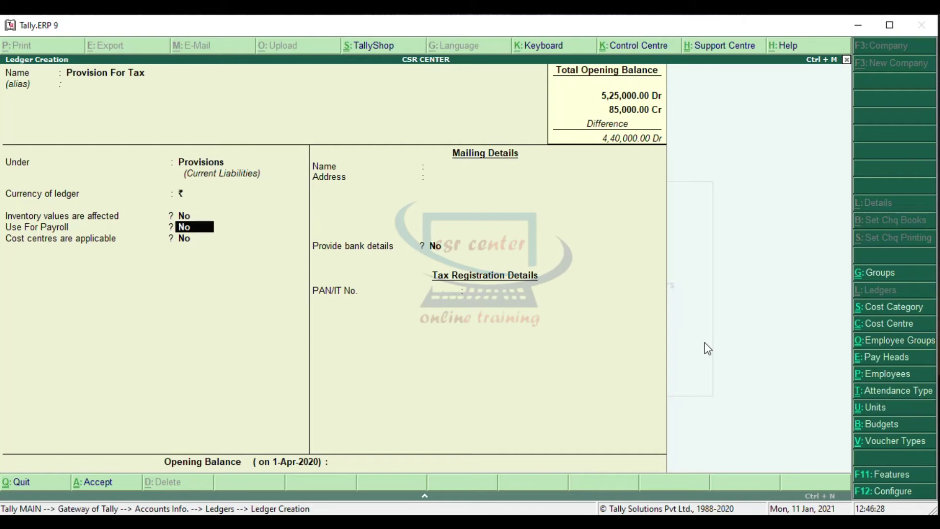
pyautogui.press('Return')
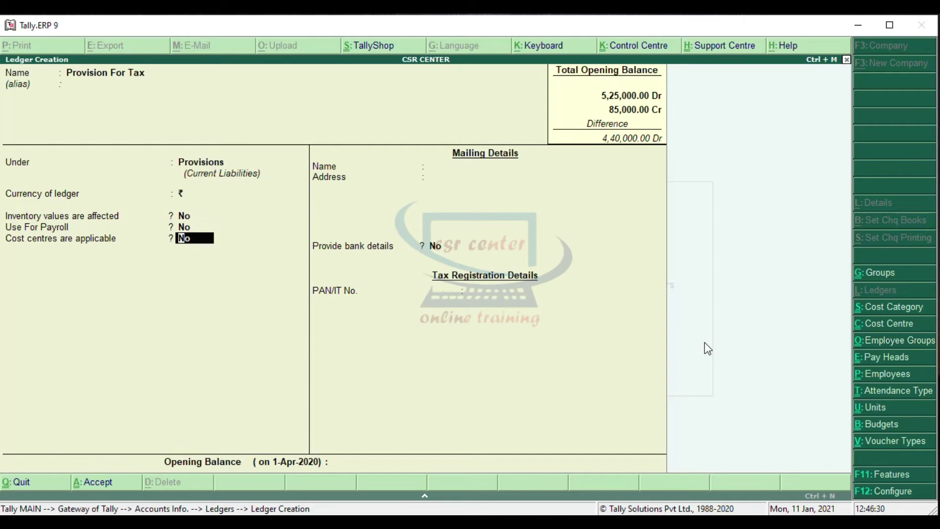
pyautogui.press('Return')
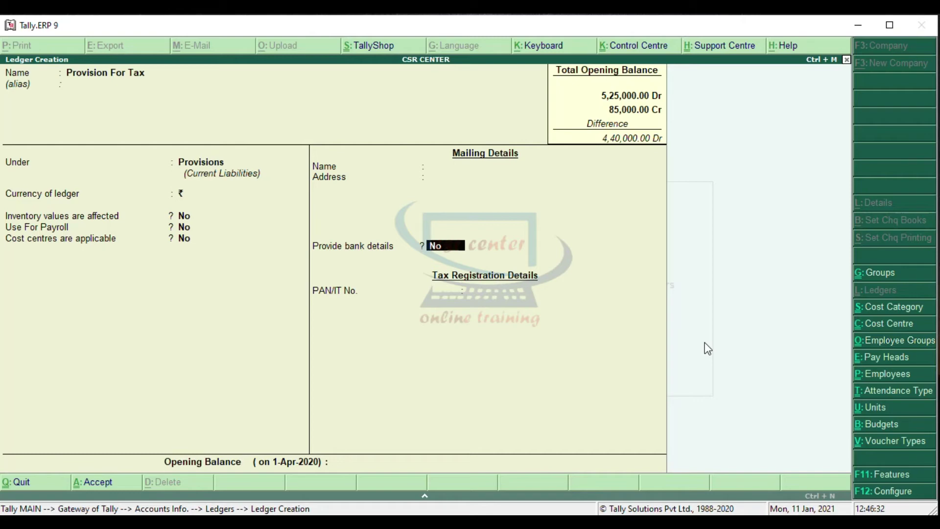
pyautogui.press('Return')
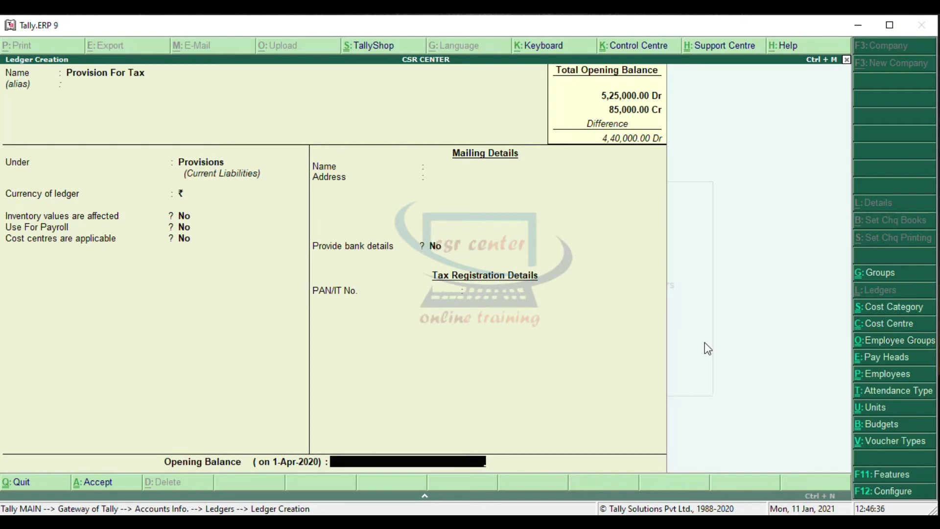
pyautogui.press('Return')
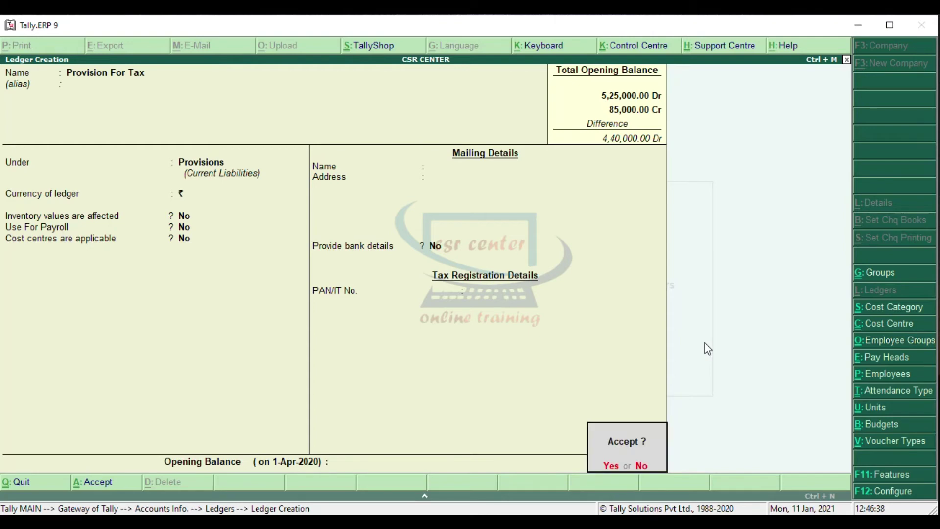
pyautogui.press('Return')
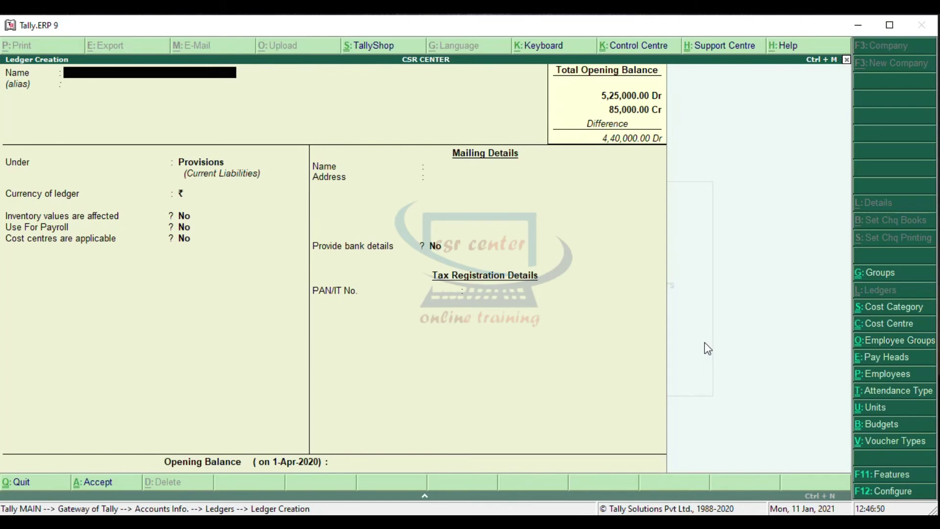
# - Switch to the Excel workbook and review the Purchase Accounts examples, from Purchase 5% to Purchase 28% and the IGST (Interstate) entries
pyautogui.hotkey('alt', 'Tab')
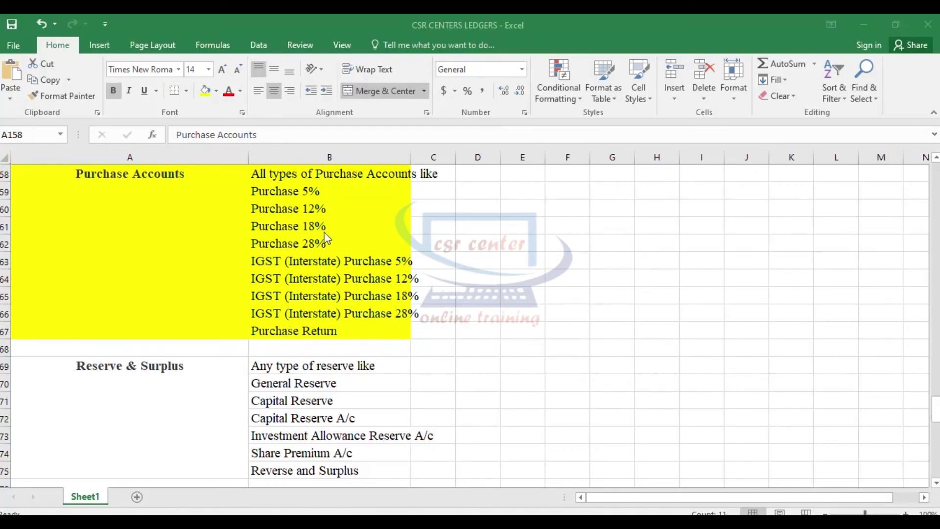
pyautogui.click(326, 193)
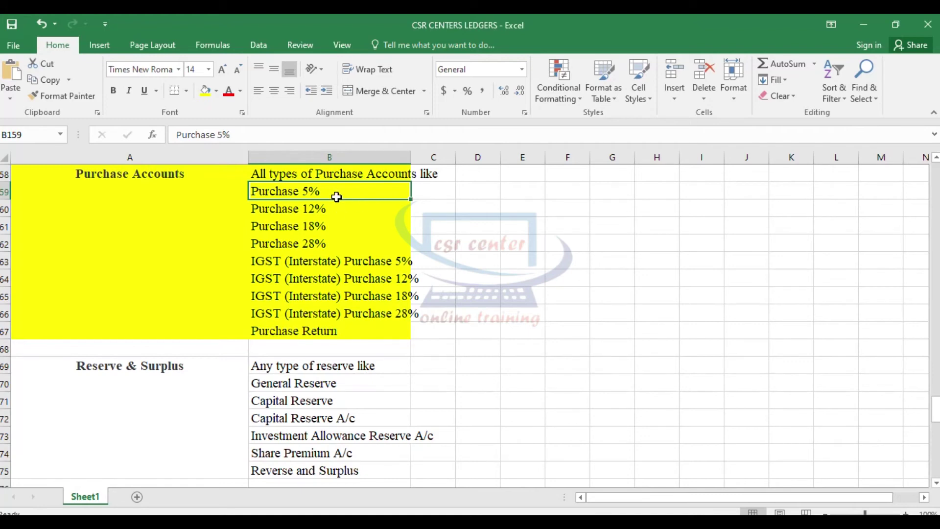
pyautogui.click(341, 212)
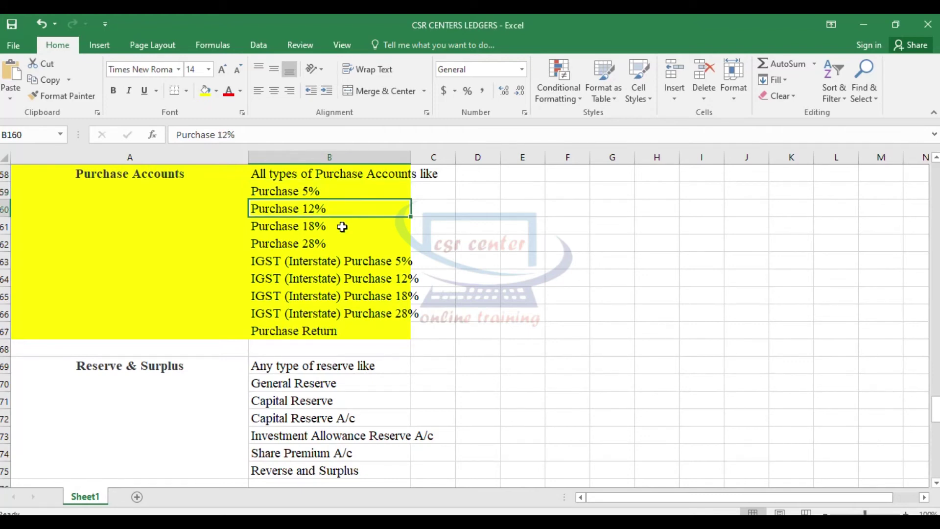
pyautogui.click(352, 228)
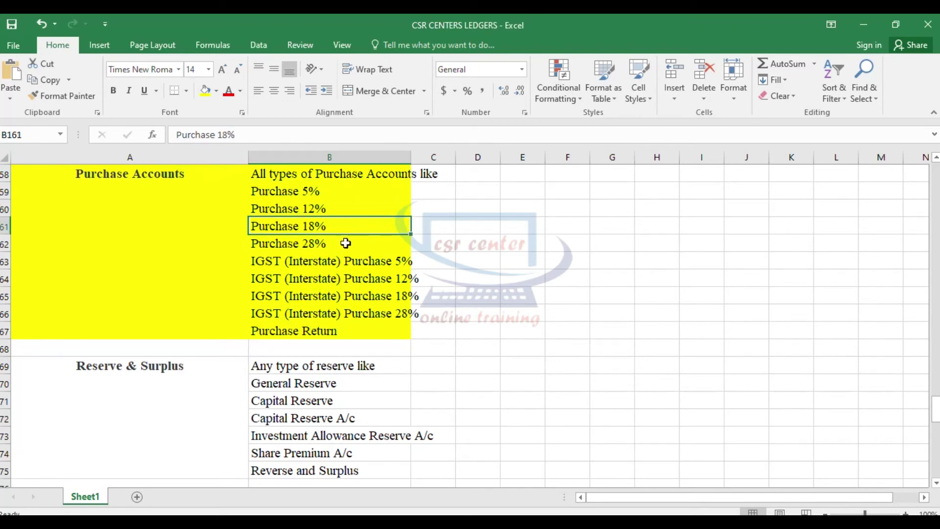
pyautogui.click(348, 246)
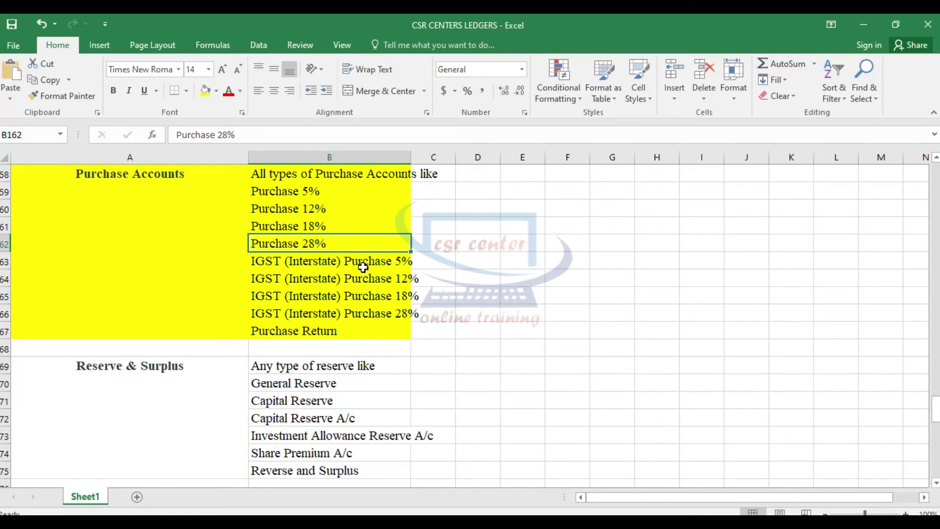
pyautogui.click(295, 265)
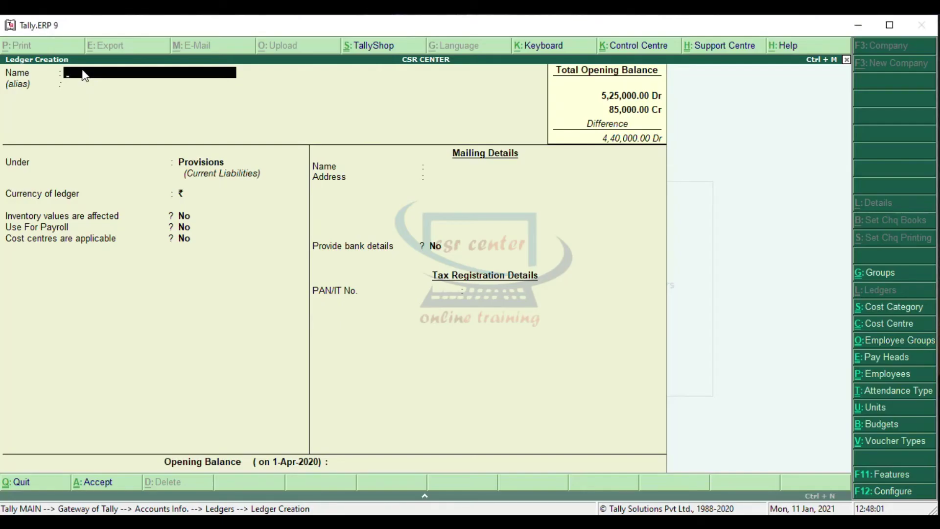
# - In Tally.ERP 9, name the new ledger Purchase 5%, leave its alias blank, and place it under Purchase Accounts
pyautogui.write('Purchase')
pyautogui.write(' 5%')
pyautogui.press('Return')
pyautogui.press('Return')
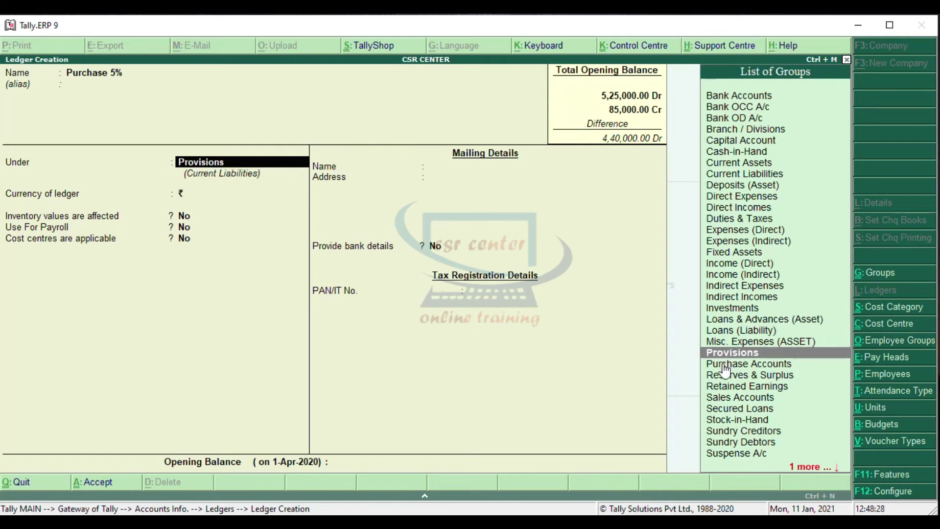
pyautogui.press('Return')
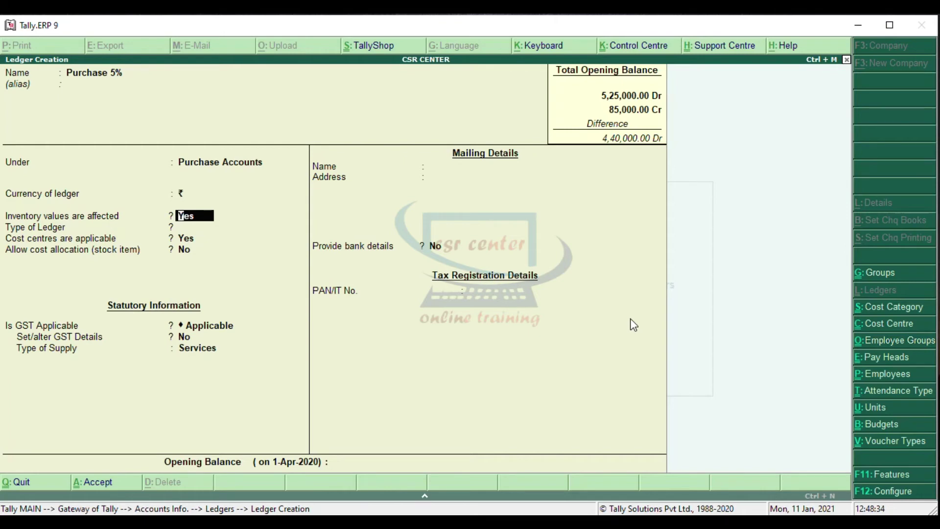
# - Set Purchase 5%'s inventory values and cost centres to No, ledger type to Not Applicable, and keep stock item cost allocation at No
pyautogui.press('n')
pyautogui.press('Return')
pyautogui.press('Return')
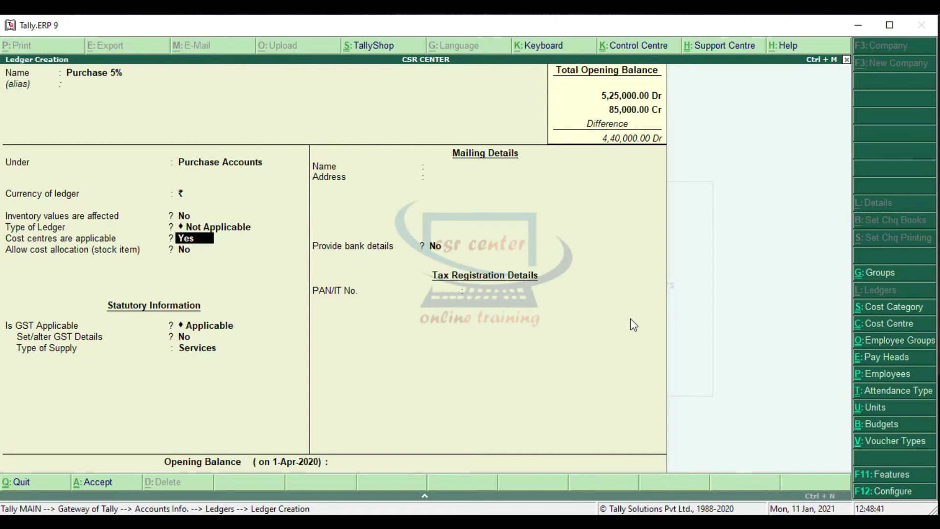
pyautogui.press('n')
pyautogui.press('Return')
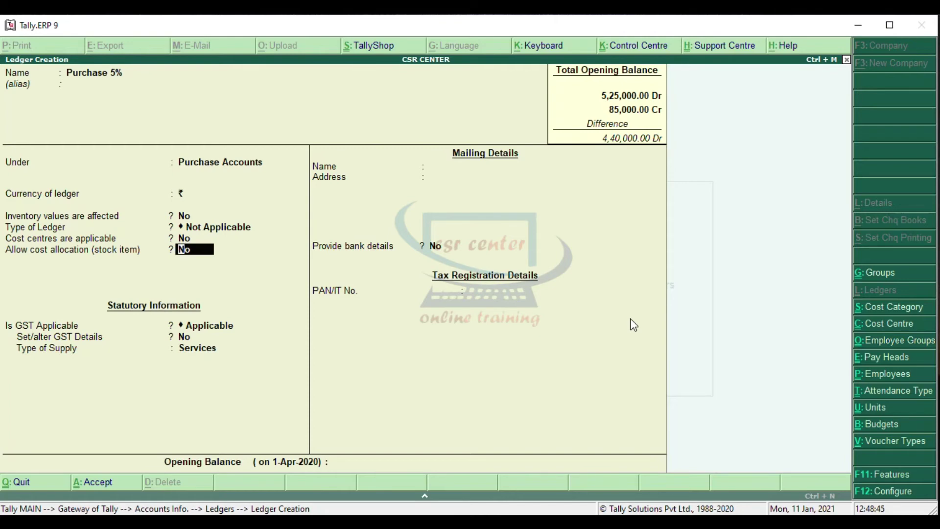
pyautogui.press('Return')
# - Set GST and assessable value calculation to Not Applicable for Purchase 5%, and save it without bank details or an opening balance
pyautogui.write('N')
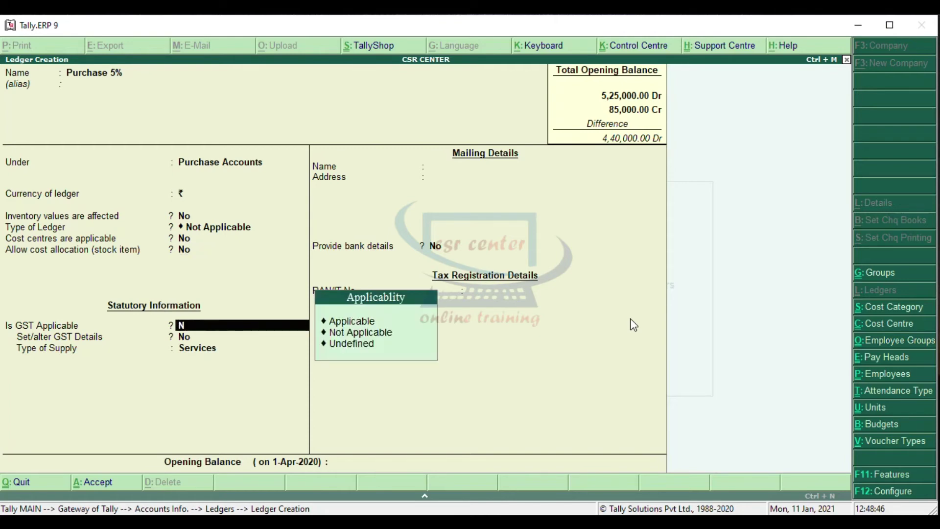
pyautogui.press('Return')
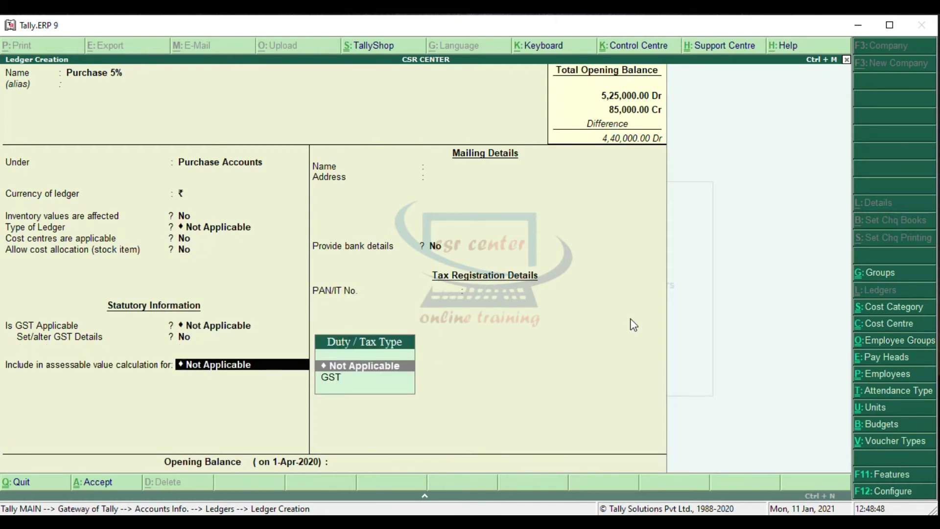
pyautogui.press('Return')
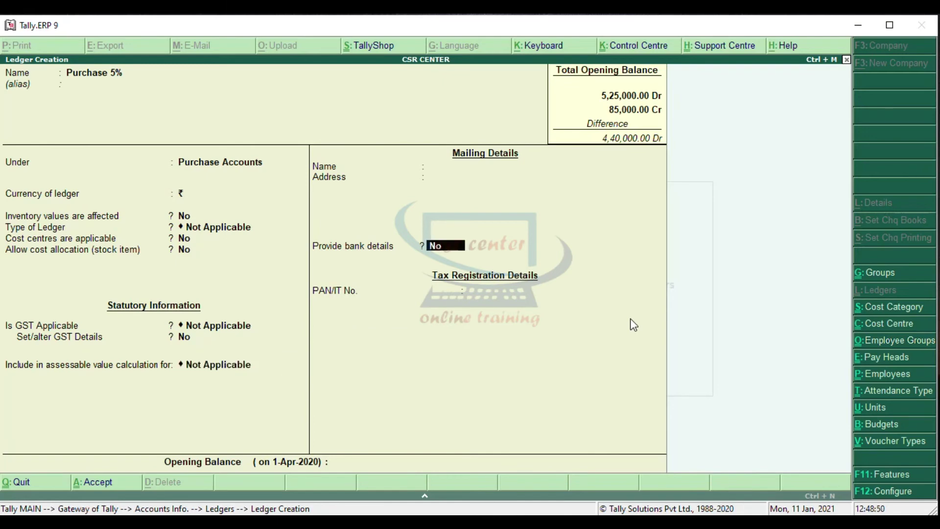
pyautogui.press('Return')
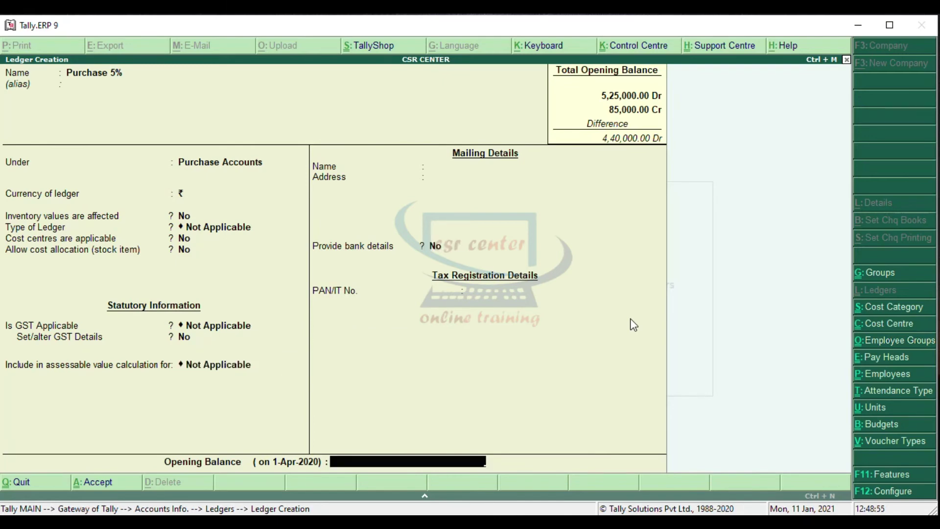
pyautogui.press('Return')
pyautogui.press('Return')
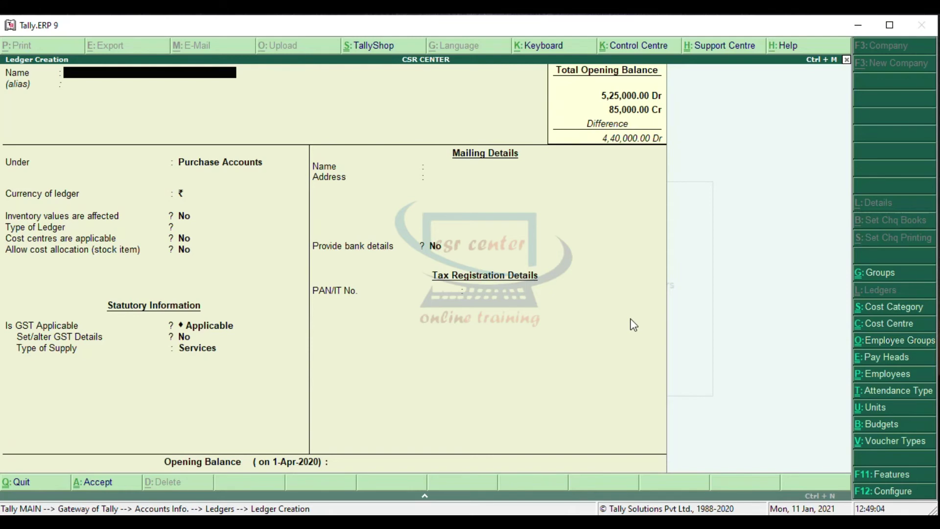
# - Name the next ledger IGST Purchase 12%, leave its alias blank, and keep it under Purchase Accounts
pyautogui.write('IGST Purchase 12%')
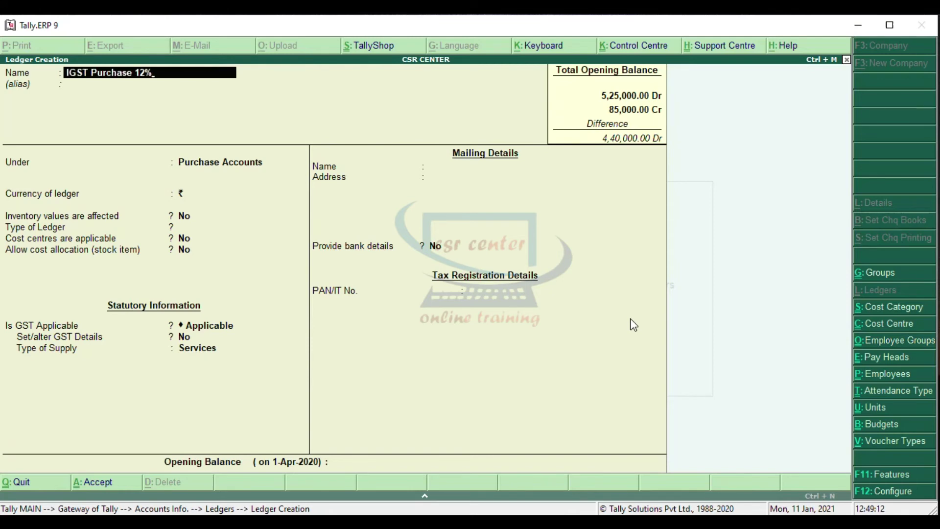
pyautogui.press('Return')
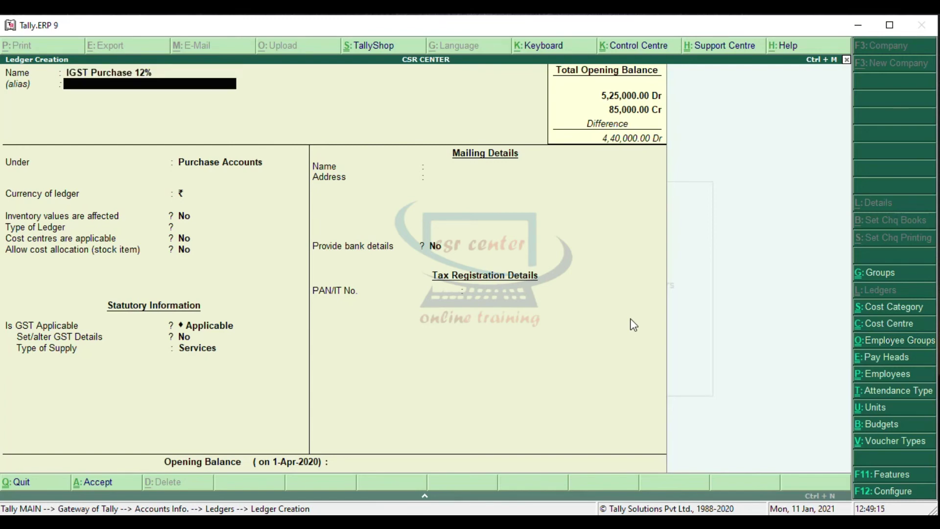
pyautogui.press('Return')
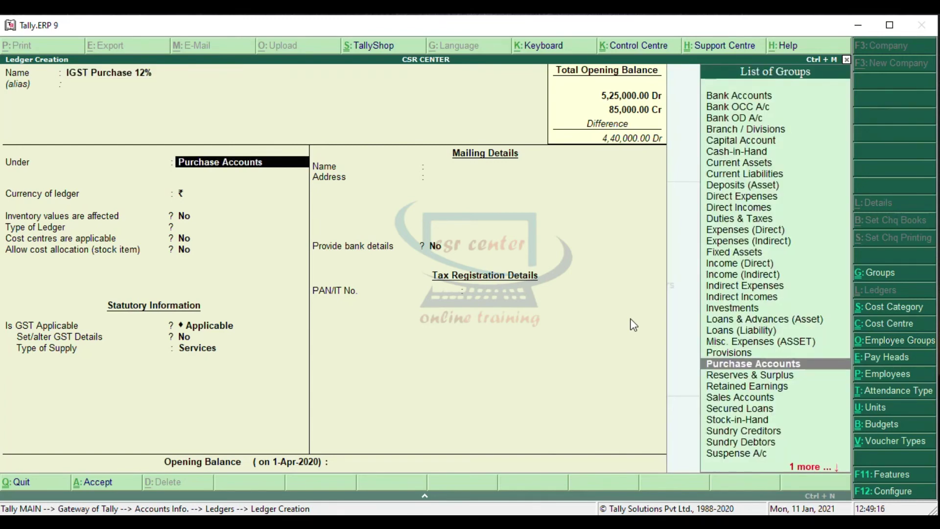
pyautogui.press('Return')
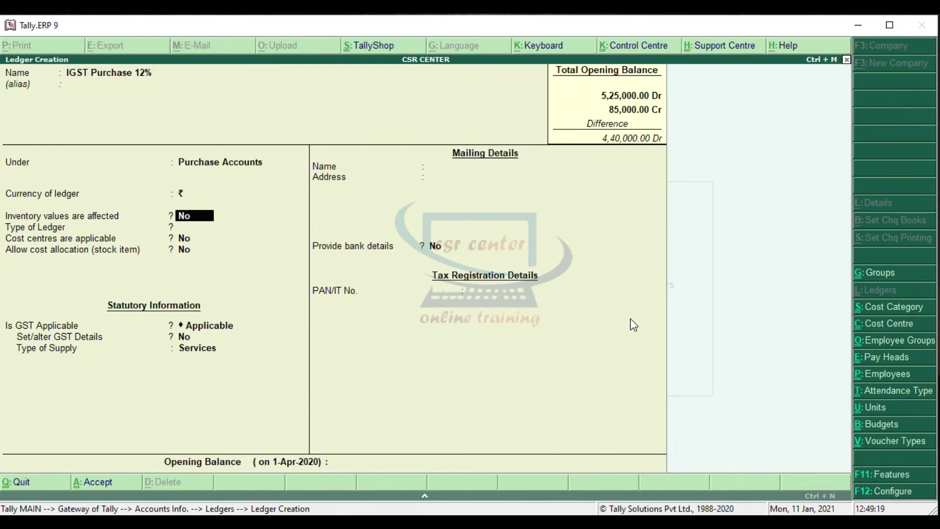
# - Keep inventory values, cost centres and cost allocation at No for IGST Purchase 12%, with the ledger type Not Applicable
pyautogui.press('Return')
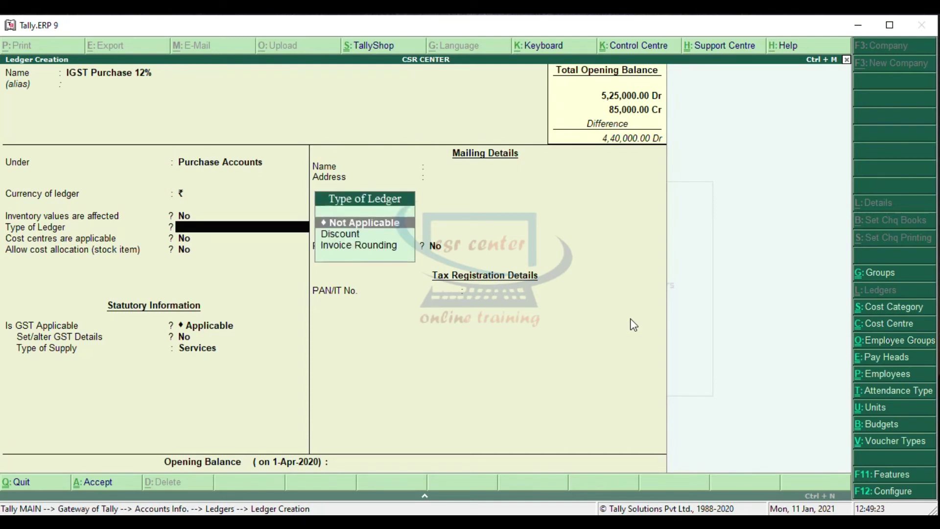
pyautogui.press('Return')
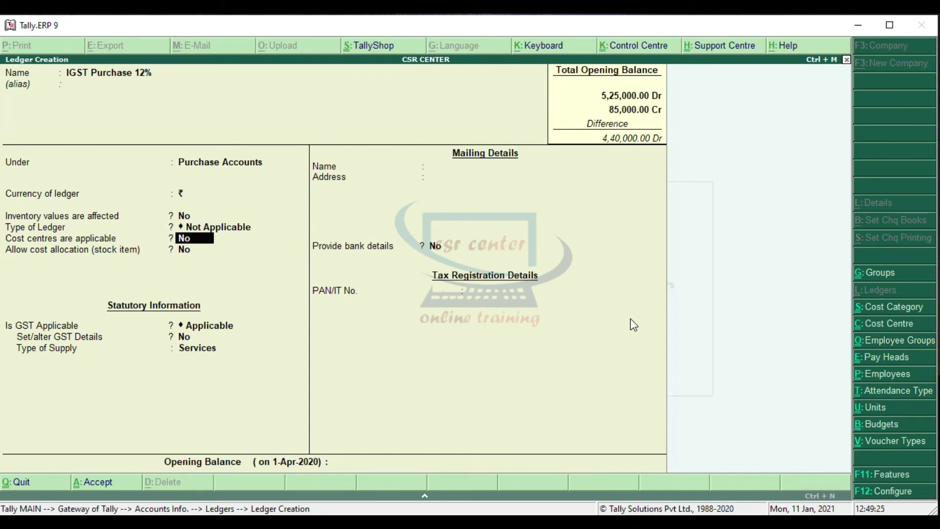
pyautogui.press('Return')
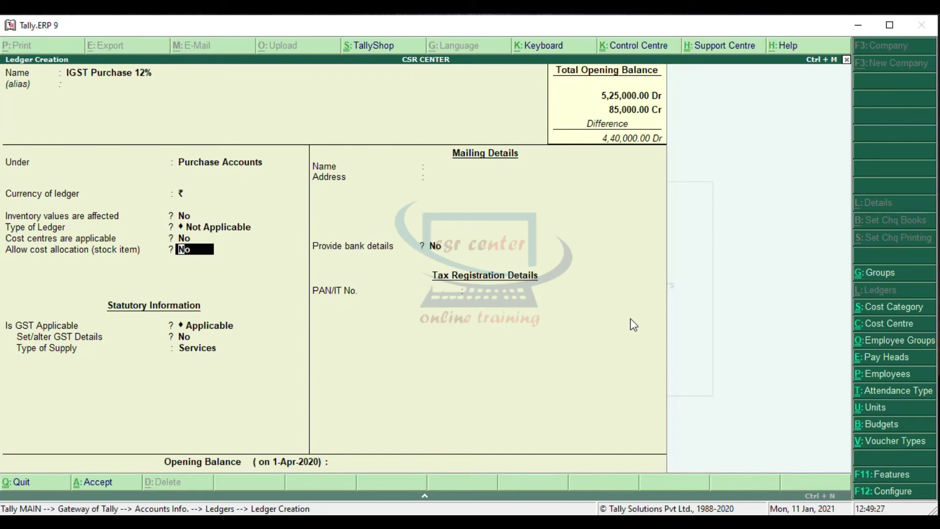
pyautogui.press('Return')
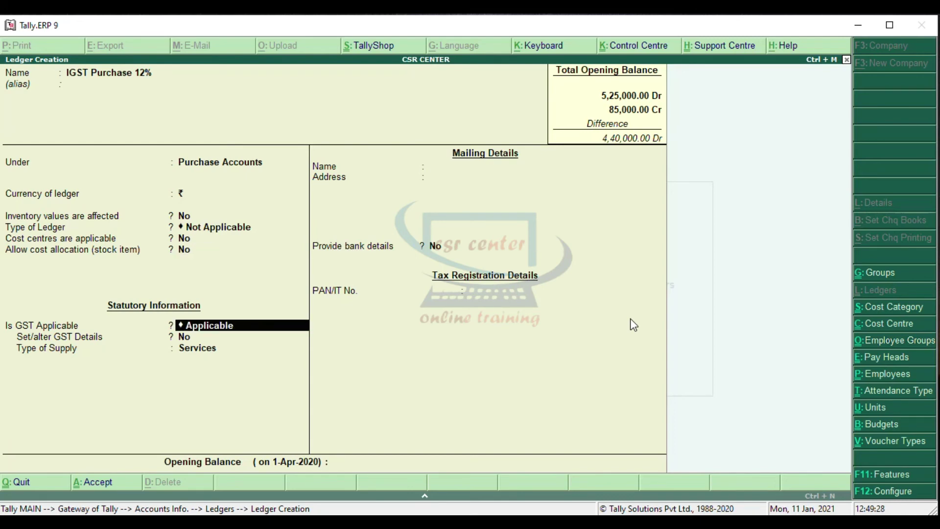
# - Set GST and assessable value calculation to Not Applicable for IGST Purchase 12%, and save it without bank details or an opening balance
pyautogui.write('N')
pyautogui.press('Down')
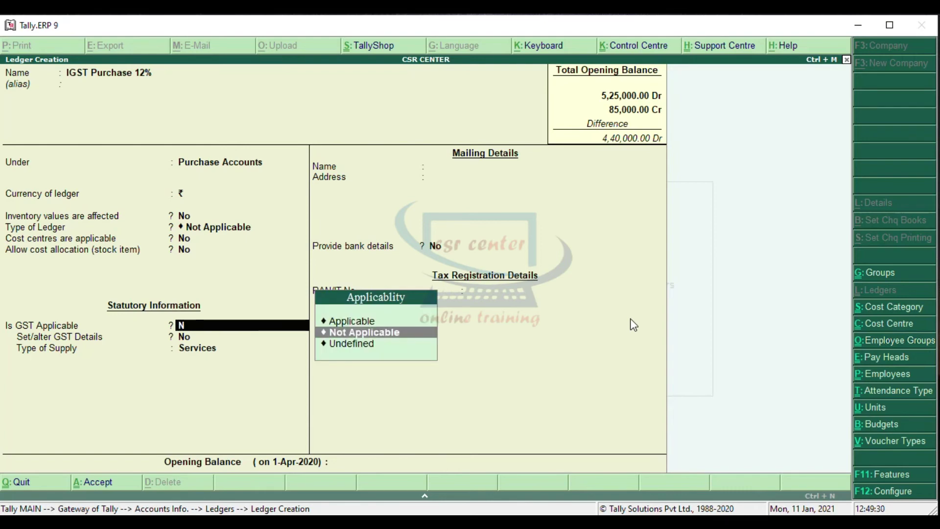
pyautogui.press('Return')
pyautogui.press('Return')
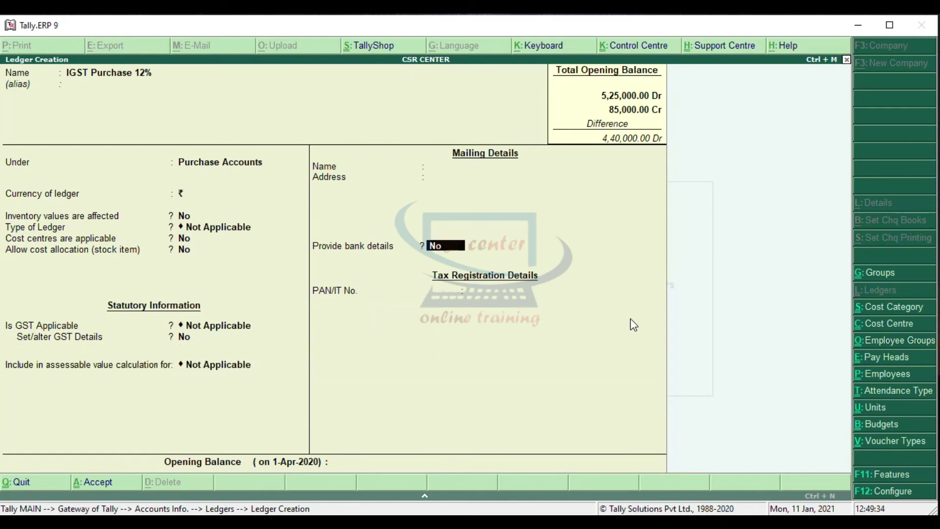
pyautogui.press('Return')
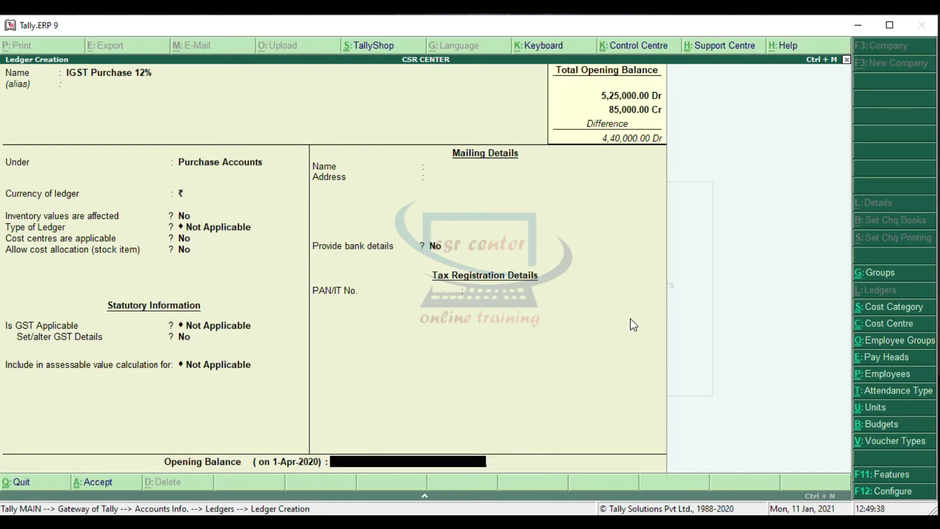
pyautogui.press('Return')
pyautogui.press('Return')
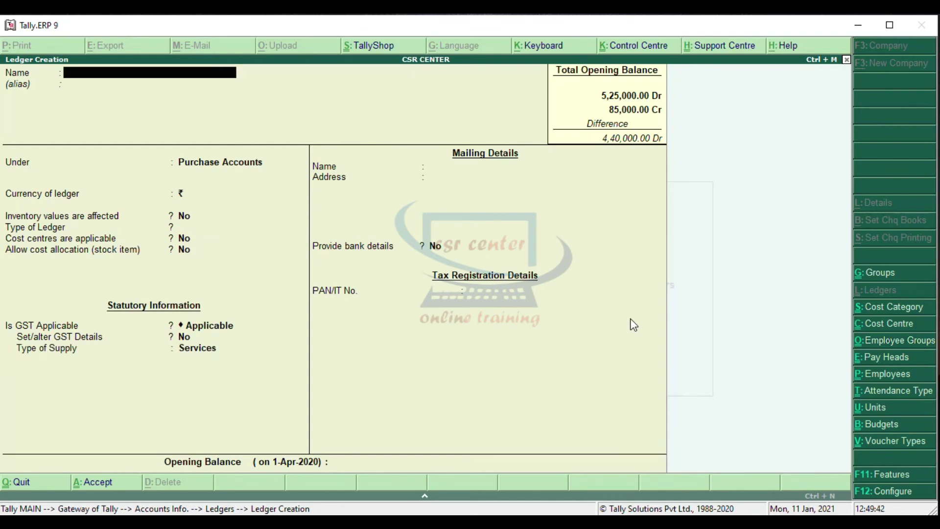
# - Name the next ledger Purchase Return, leave its alias blank, and keep it under Purchase Accounts
pyautogui.write('Purchase Return')
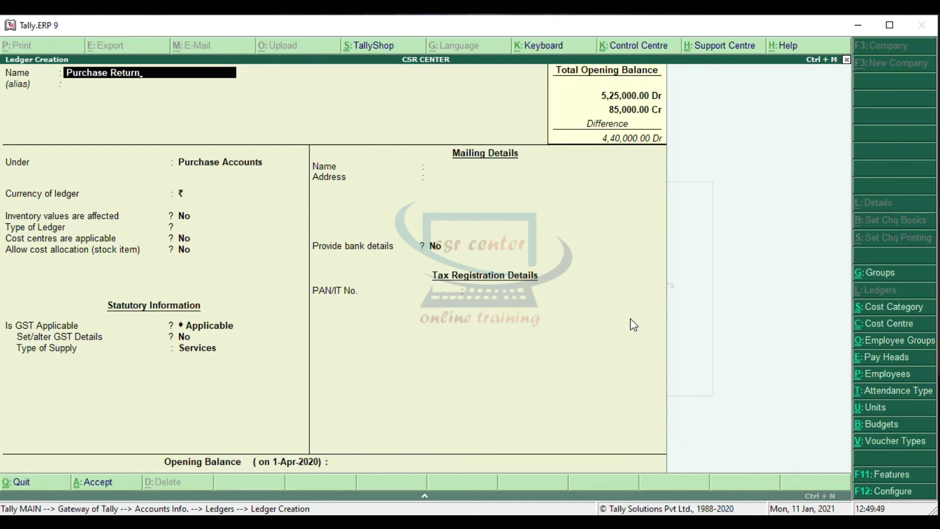
pyautogui.press('Return')
pyautogui.press('Return')
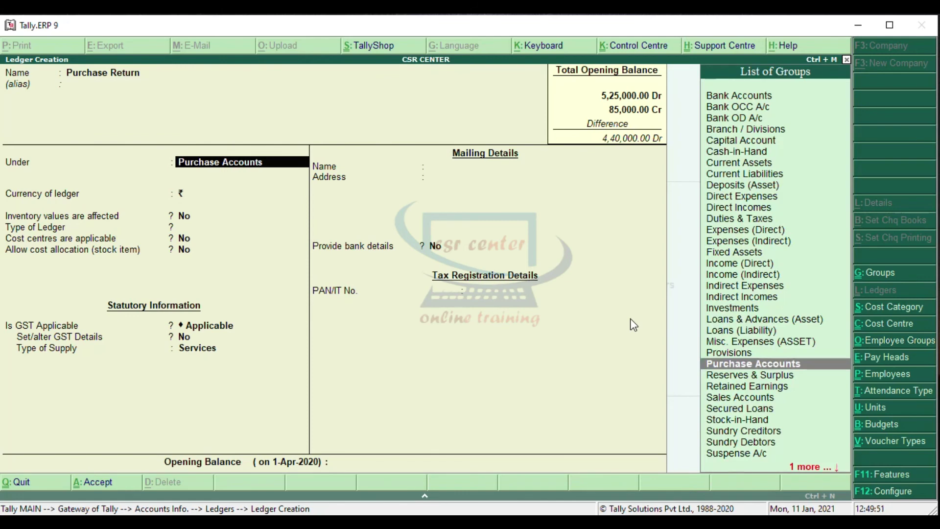
pyautogui.press('Return')
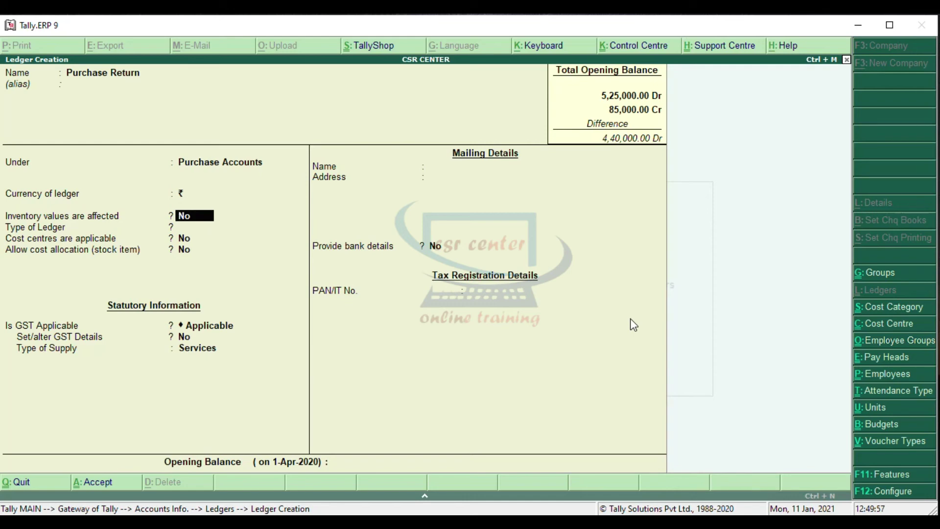
# - Keep inventory values, cost centres and cost allocation at No for Purchase Return, with the ledger type Not Applicable
pyautogui.press('Return')
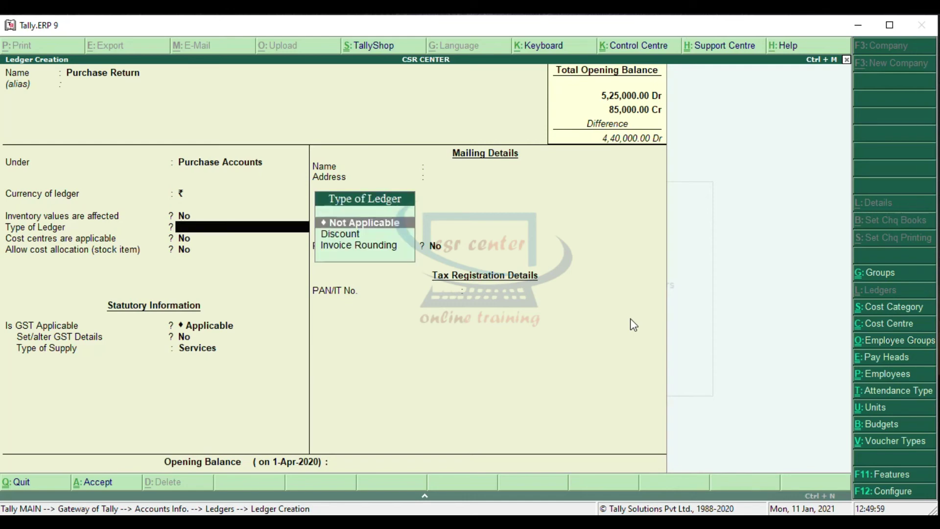
pyautogui.press('Return')
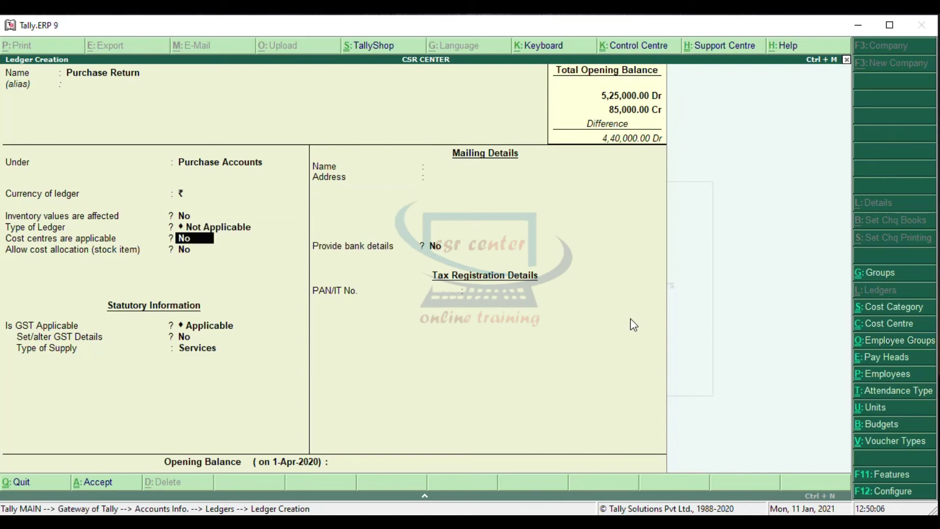
pyautogui.press('Return')
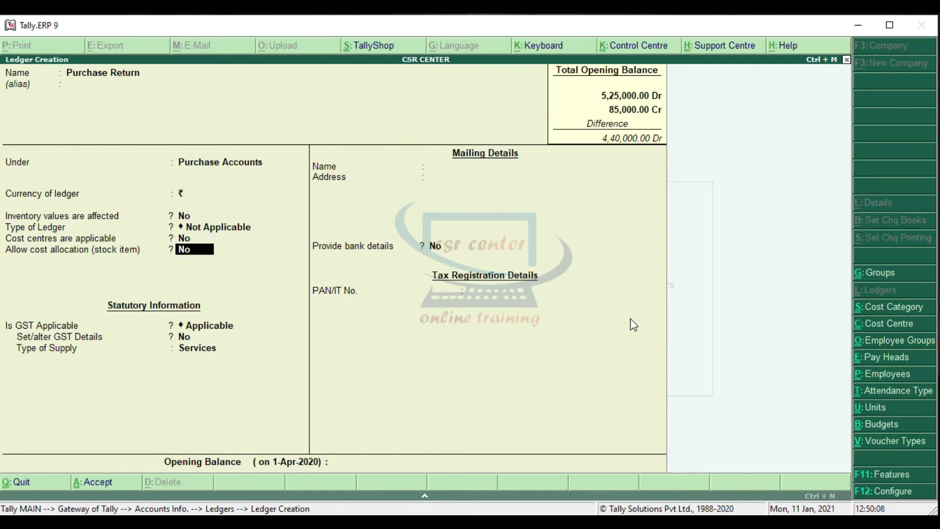
pyautogui.press('Return')
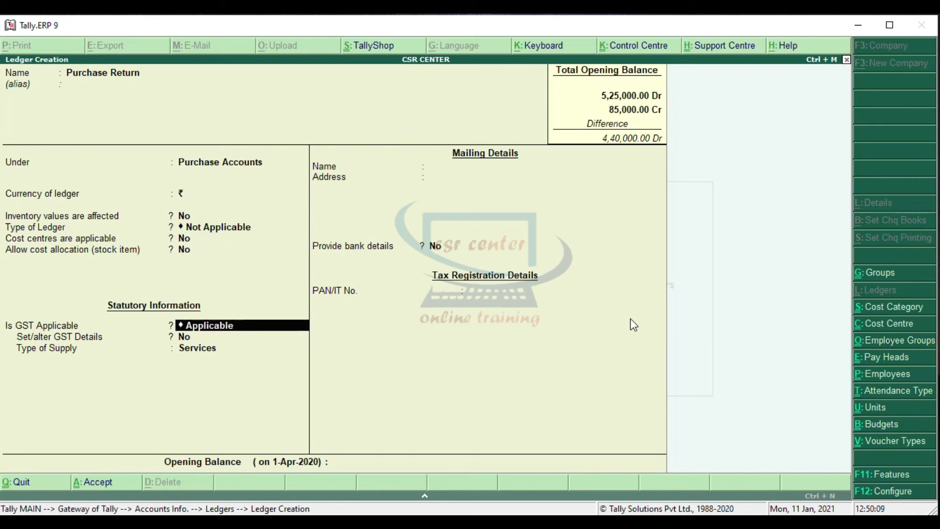
# - Set GST and assessable value calculation to Not Applicable for Purchase Return, and save it without bank details or an opening balance
pyautogui.write('N')
pyautogui.press('Return')
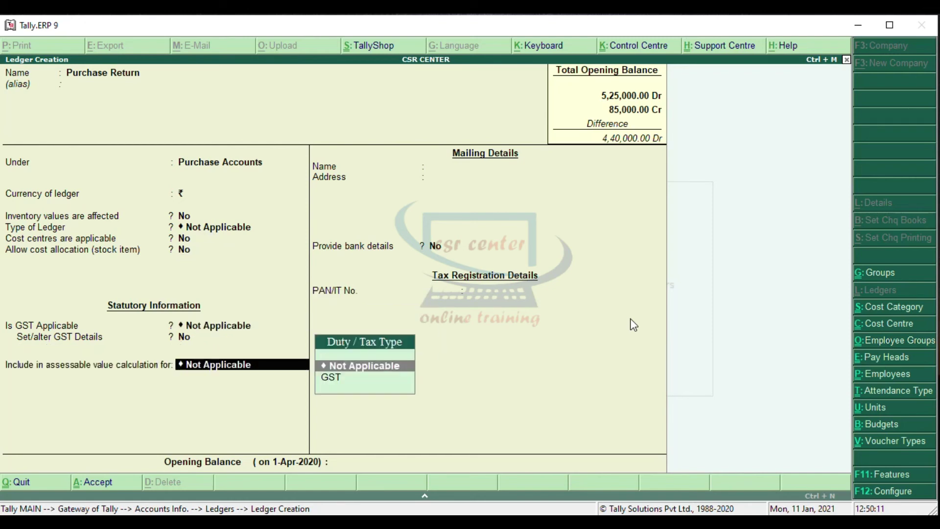
pyautogui.press('Return')
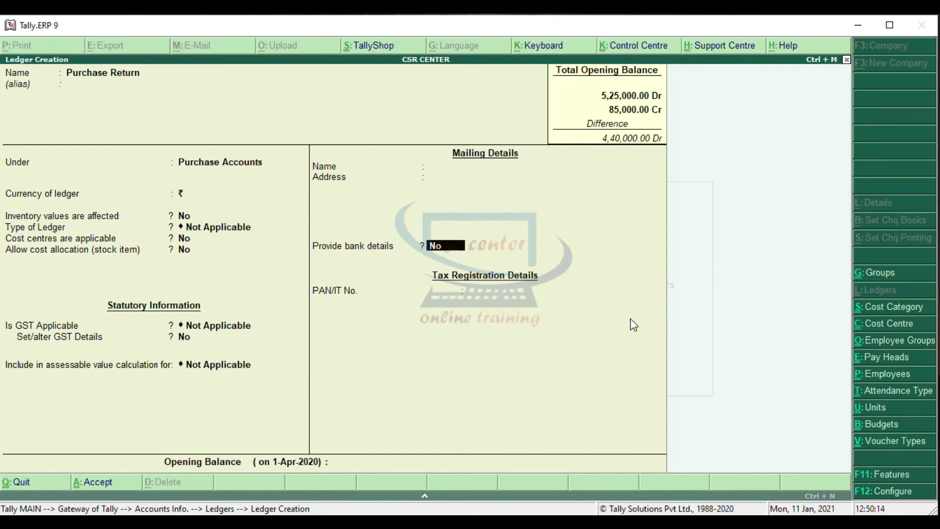
pyautogui.press('Return')
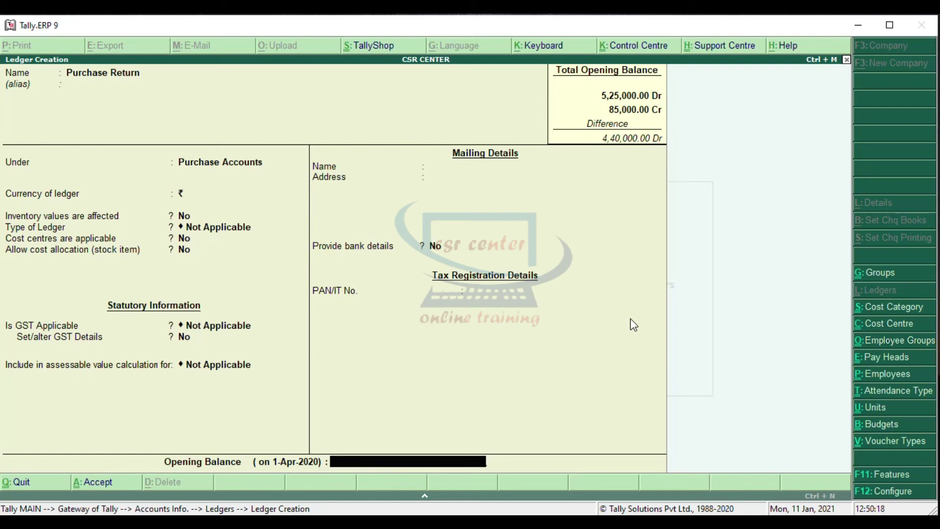
pyautogui.press('Return')
pyautogui.press('Return')
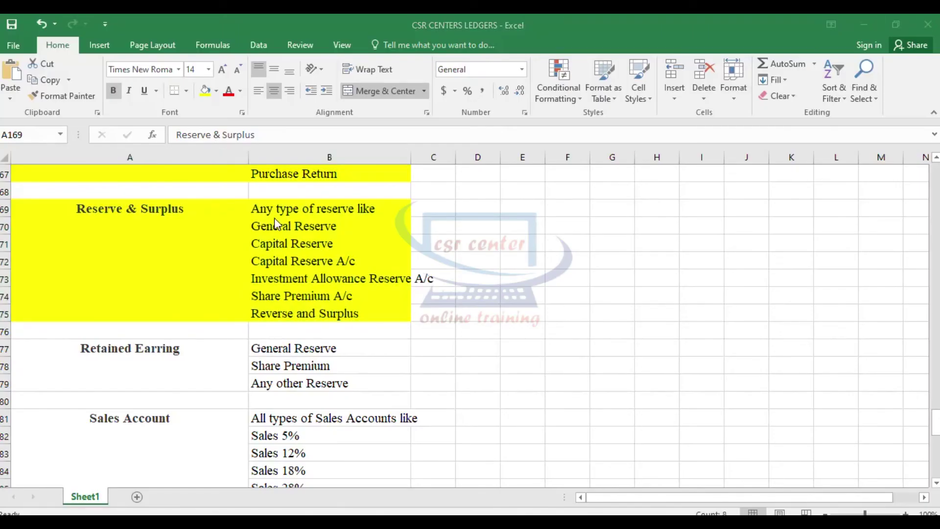
# - Consult the Reserve & Surplus entries in the Excel list, and in Tally.ERP 9 name the next ledger Capital Reserve under Reserves & Surplus
pyautogui.keyDown('shift'); pyautogui.click(260, 207); pyautogui.keyUp('shift')
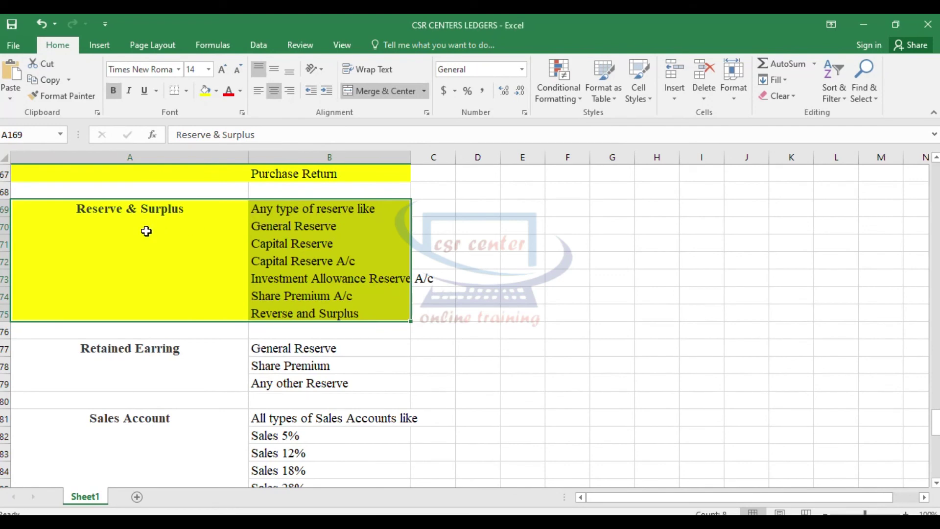
pyautogui.click(370, 228)
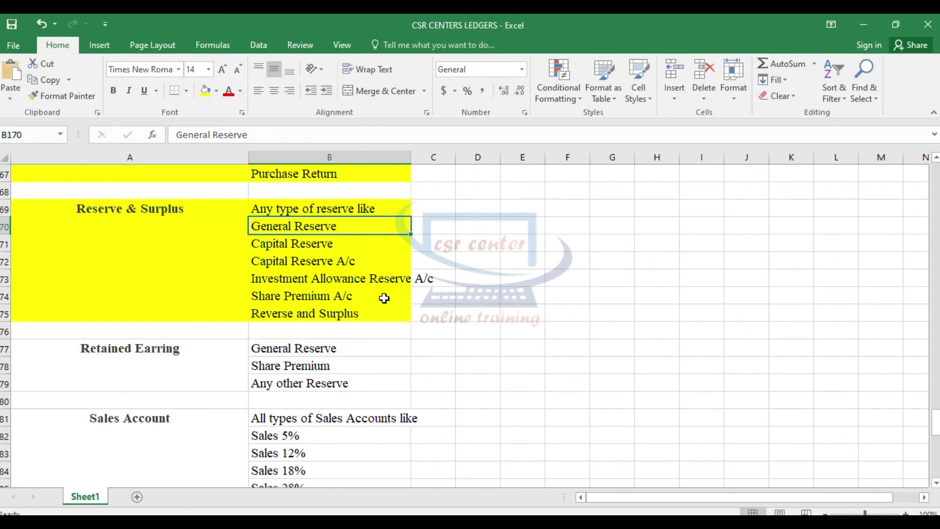
pyautogui.click(370, 314)
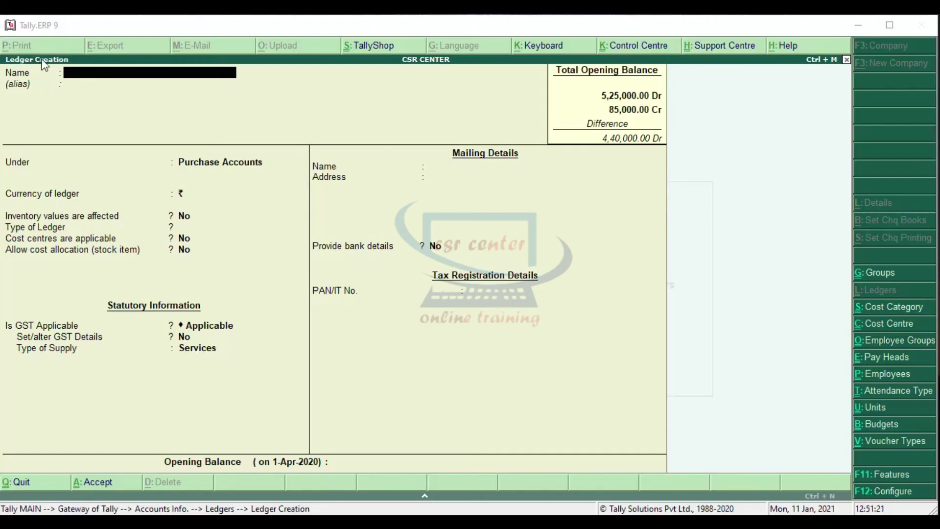
pyautogui.click(89, 76)
pyautogui.write('Capital Reserve')
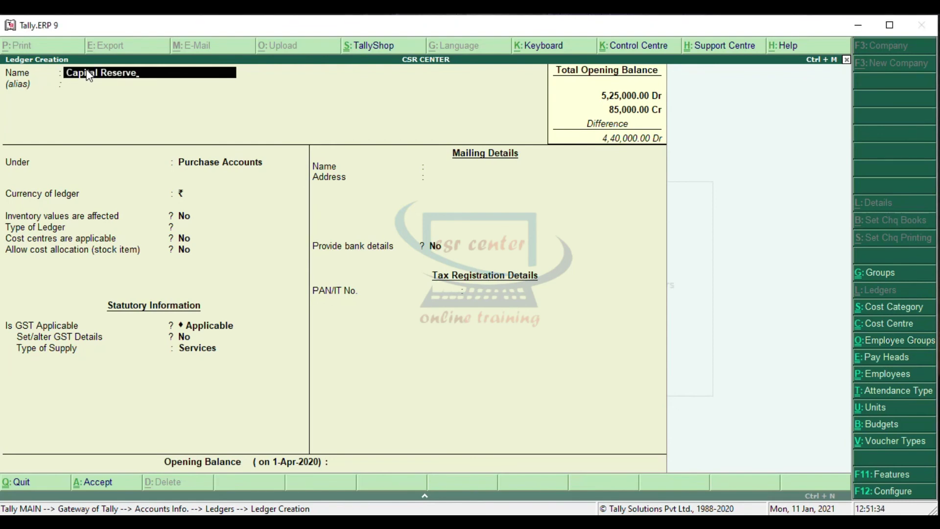
pyautogui.press('Return')
pyautogui.press('Return')
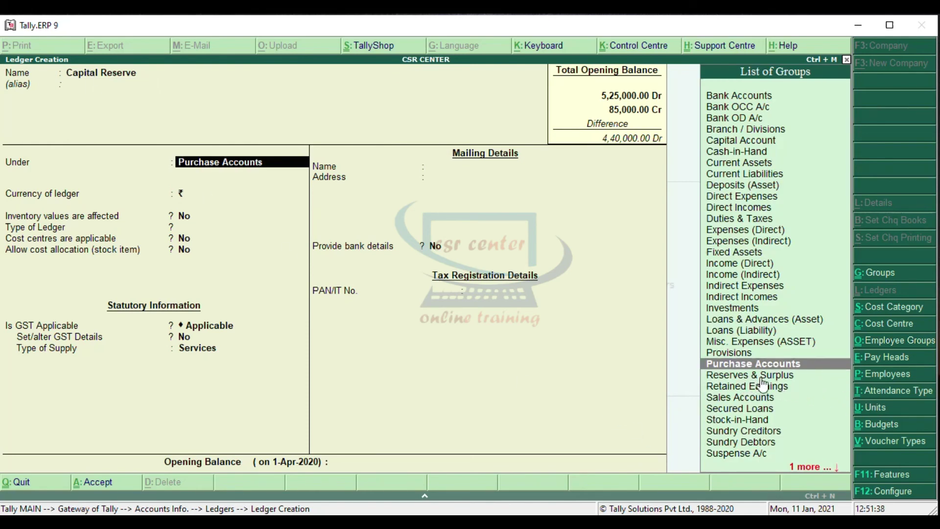
pyautogui.press('Down')
pyautogui.press('Return')
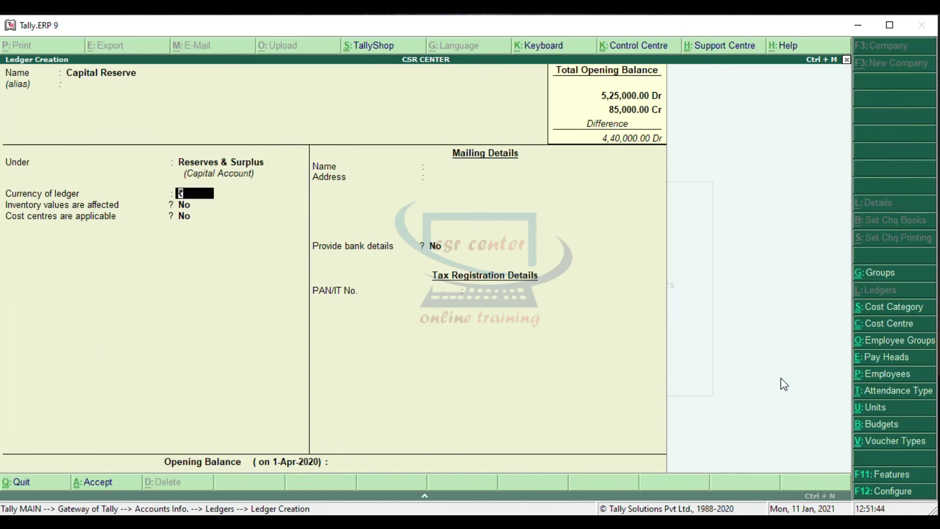
# - Keep inventory values and cost centres at No for Capital Reserve, and save it without bank details or an opening balance
pyautogui.press('Return')
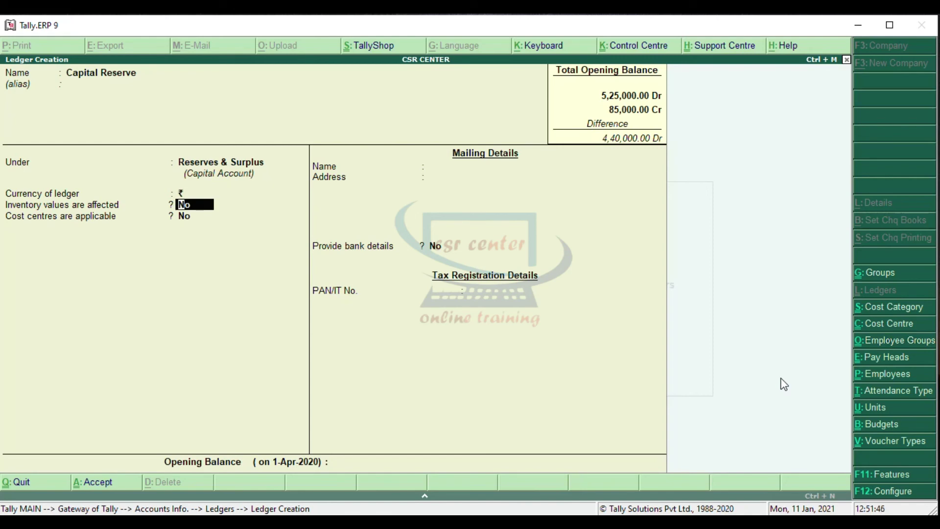
pyautogui.press('Return')
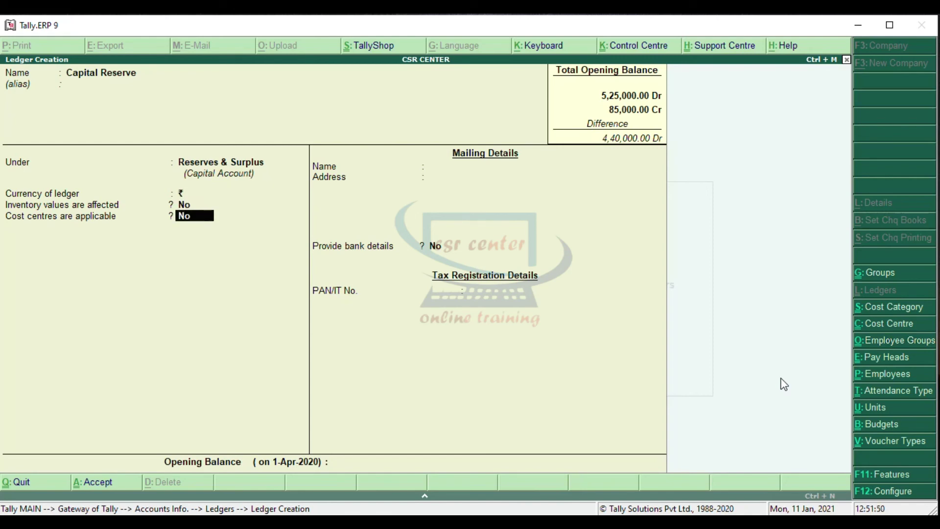
pyautogui.press('Return')
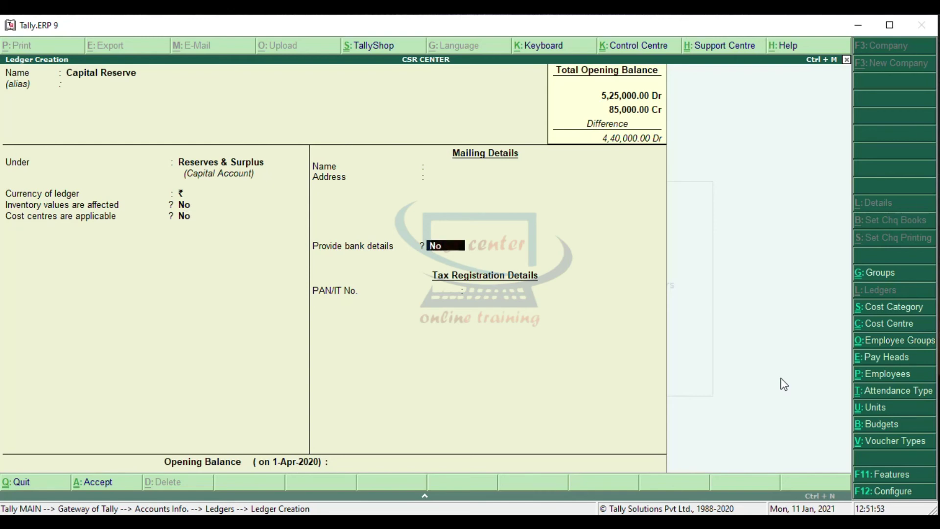
pyautogui.press('Return')
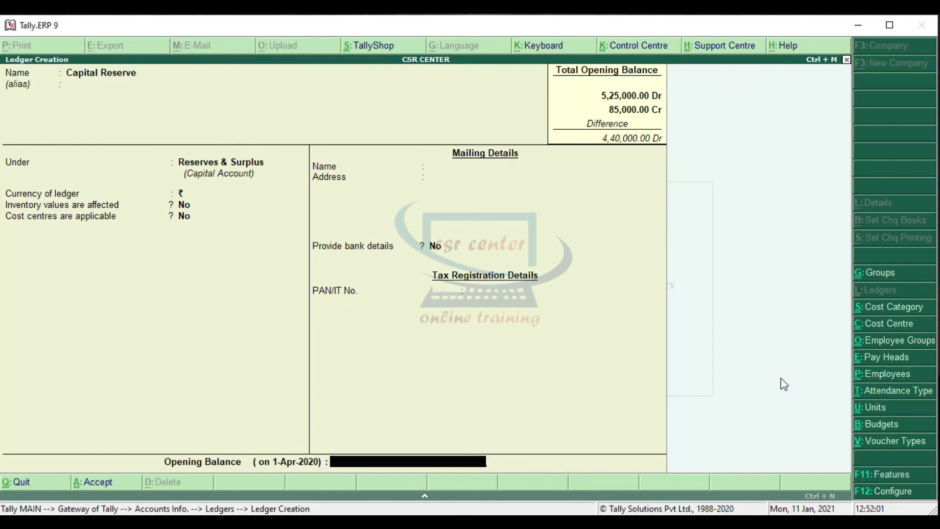
pyautogui.press('Return')
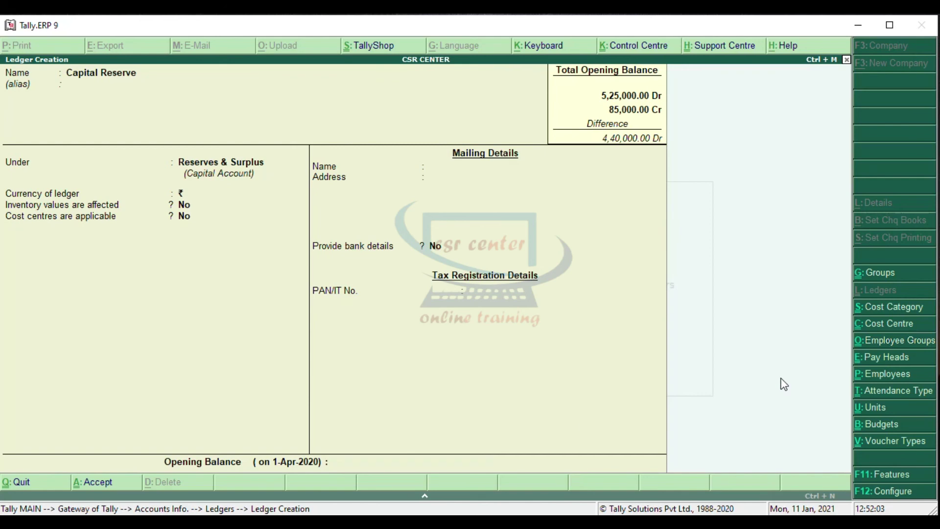
pyautogui.click(784, 384)
pyautogui.press('Return')
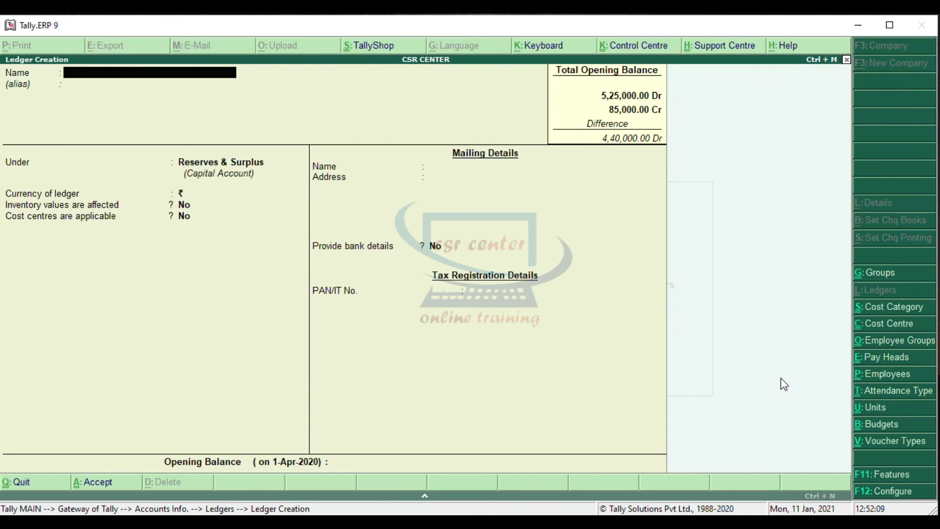
# - Name the next ledger Share Premium, leave its alias blank, and keep it under Reserves & Surplus
pyautogui.write('Share Premium')
pyautogui.press('Return')
pyautogui.press('Return')
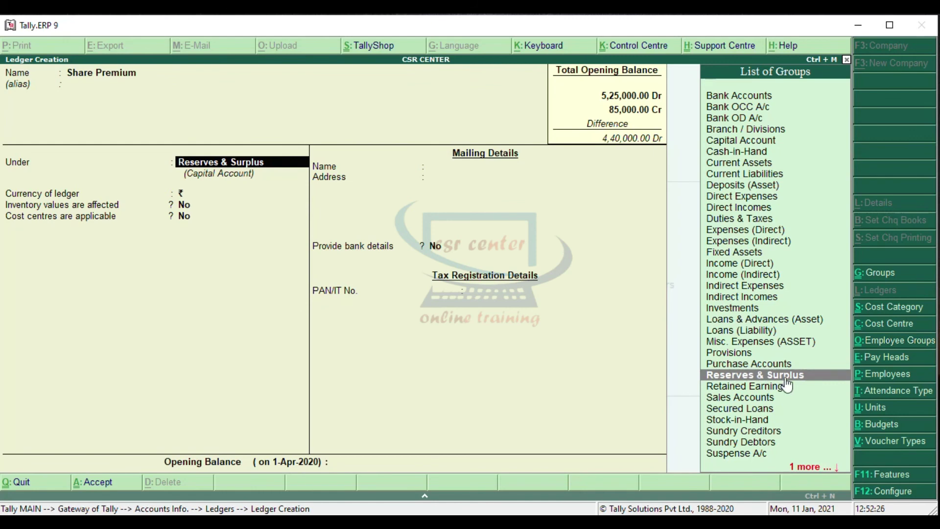
pyautogui.click(814, 379)
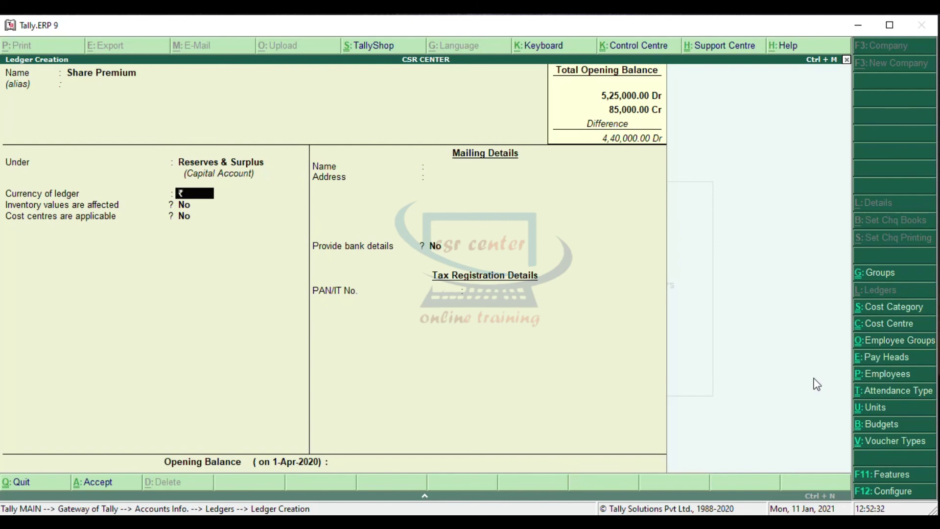
# - Keep inventory values and cost centres at No for Share Premium, and save it without bank details or an opening balance
pyautogui.press('Return')
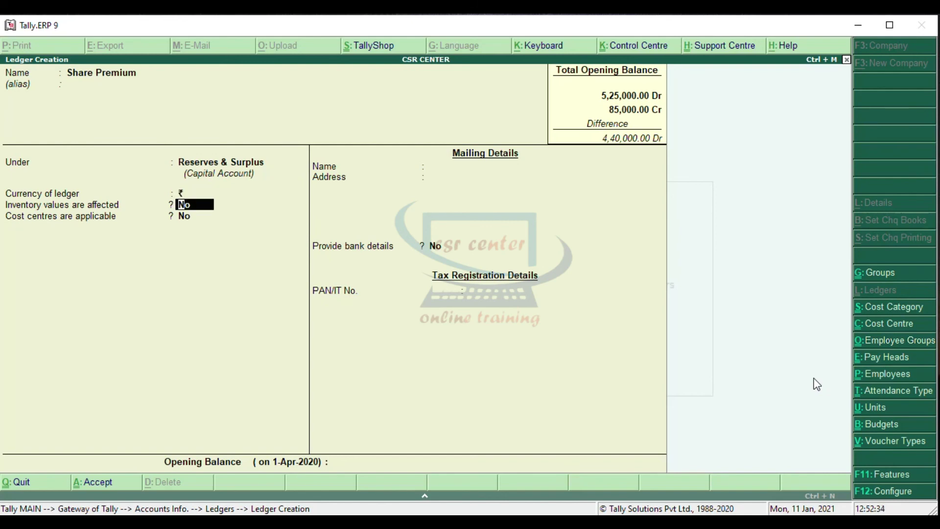
pyautogui.press('Return')
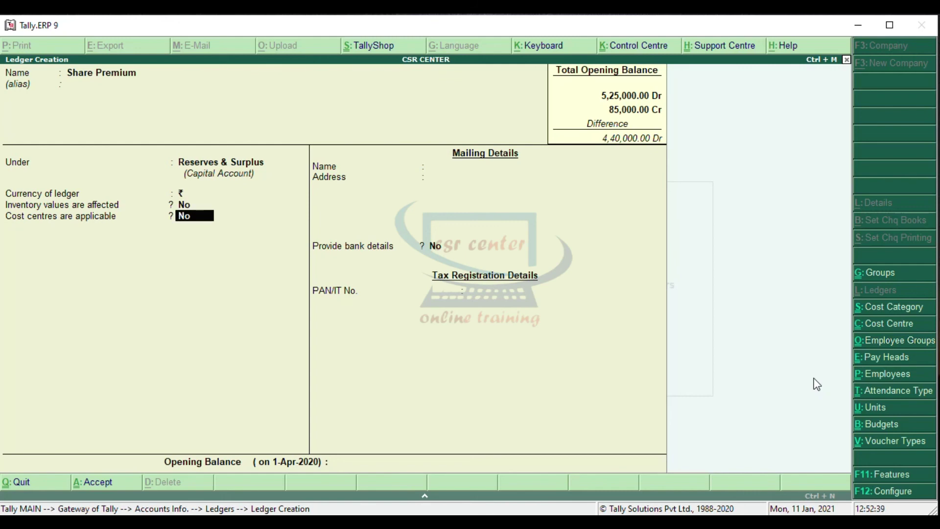
pyautogui.press('Return')
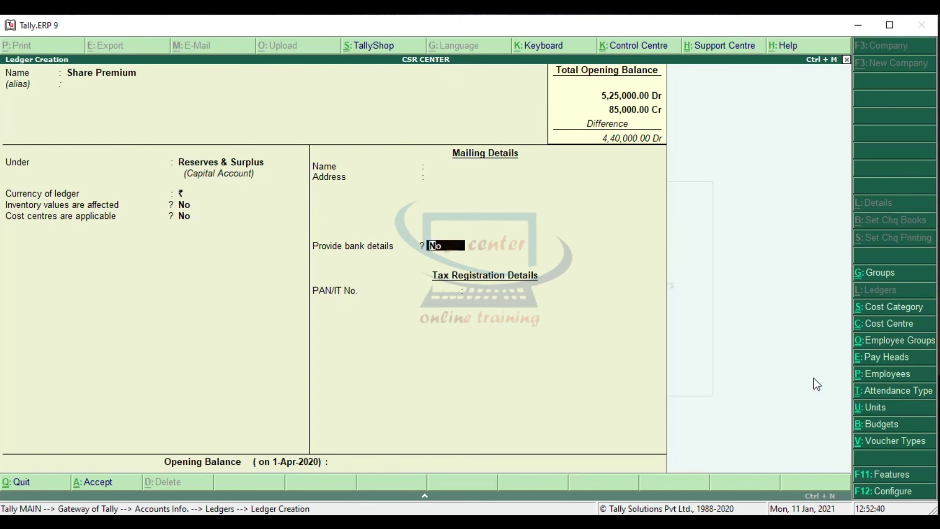
pyautogui.press('Return')
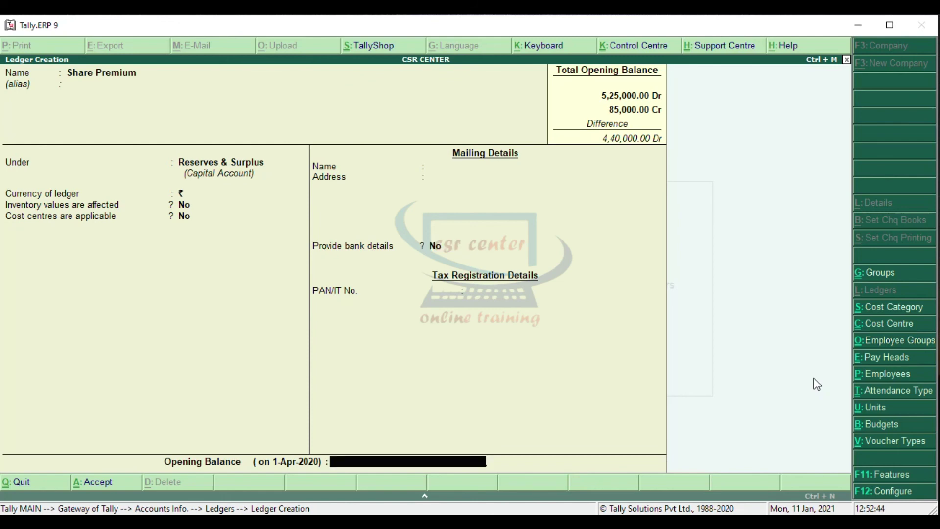
pyautogui.press('Return')
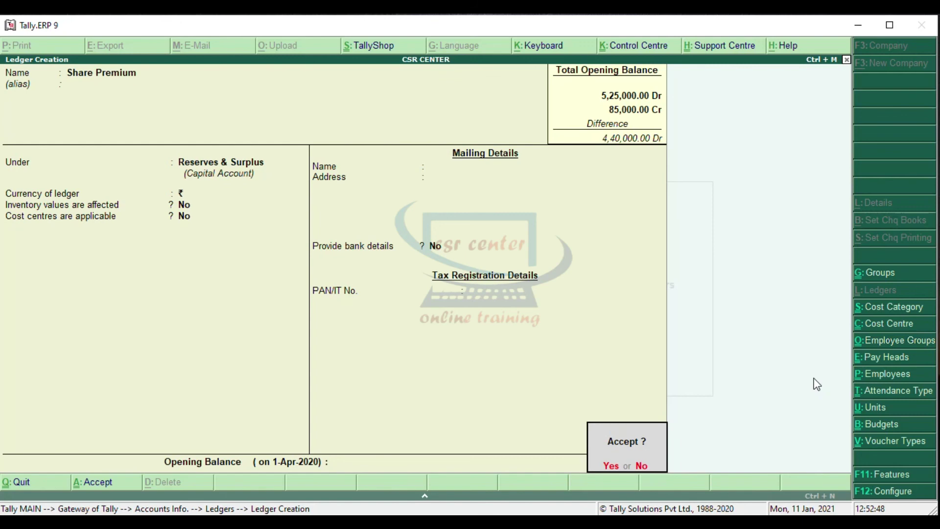
pyautogui.press('Return')
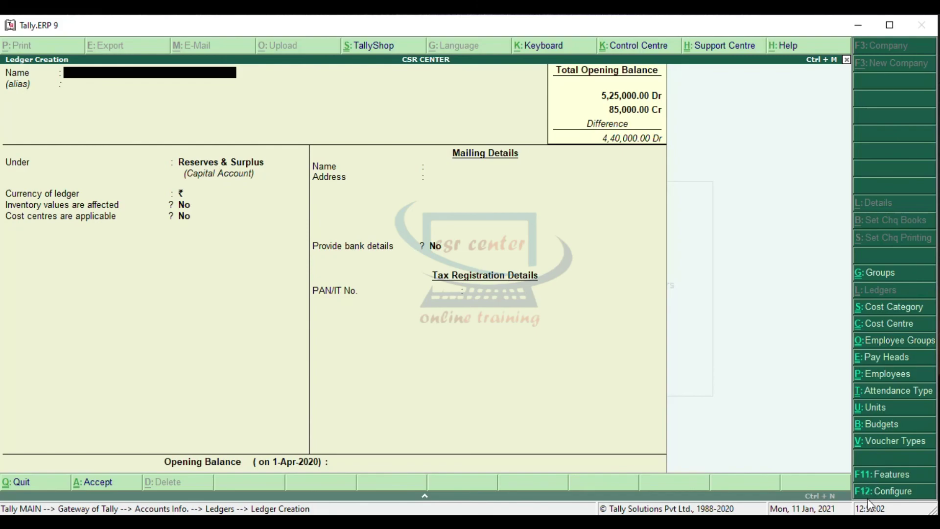
# - Switch to the Excel ledger list and fill the Retained Earring block, A177:B179, with yellow
pyautogui.hotkey('alt', 'Tab')
pyautogui.moveTo(225, 193); pyautogui.dragTo(214, 185)
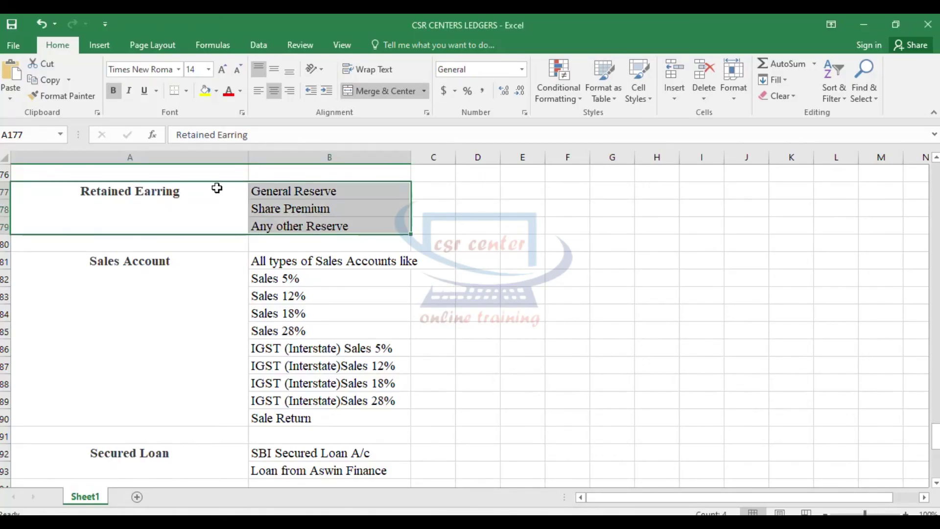
pyautogui.click(203, 93)
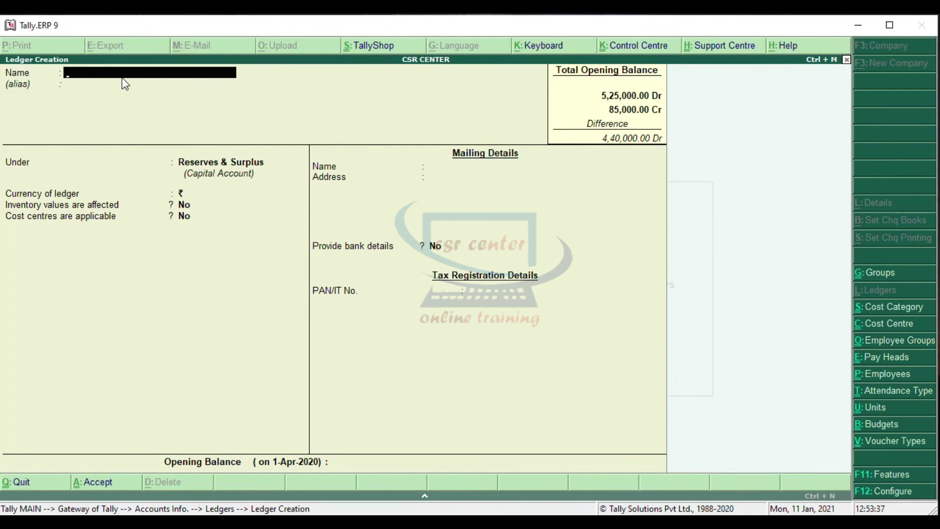
# - In Tally.ERP 9, name the next ledger General Reserve, leave its alias blank, and keep it under Reserves & Surplus
pyautogui.write('General Reserve')
pyautogui.press('Return')
pyautogui.press('Return')
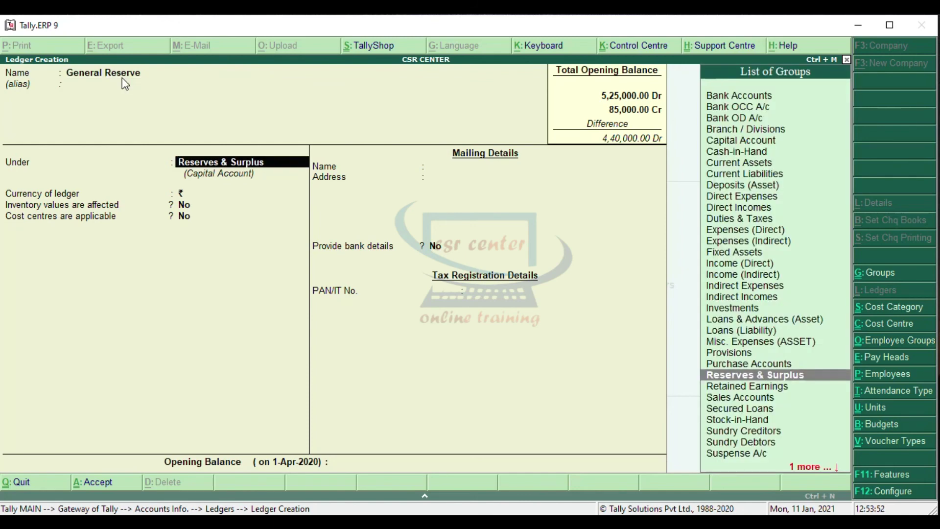
pyautogui.click(782, 386)
pyautogui.press('Return')
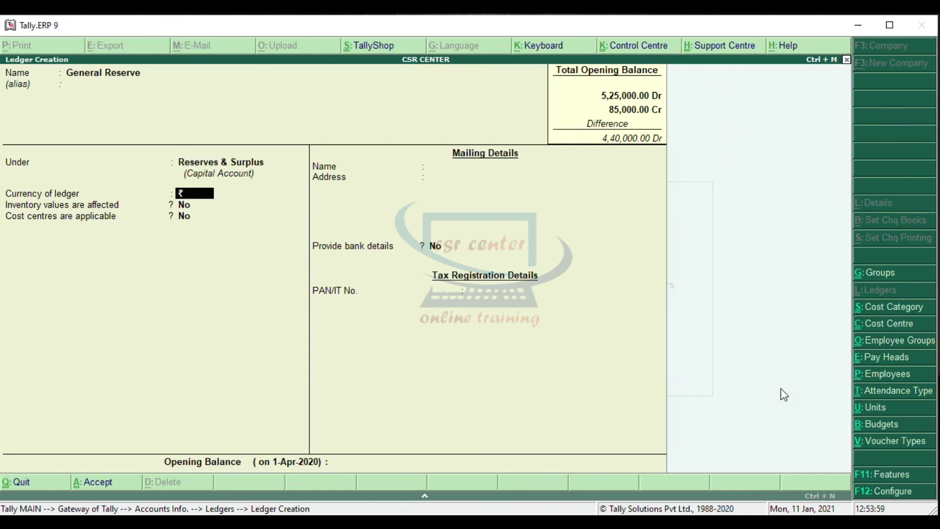
# - Keep inventory values and cost centres at No for General Reserve, and save it without bank details or an opening balance
pyautogui.press('Return')
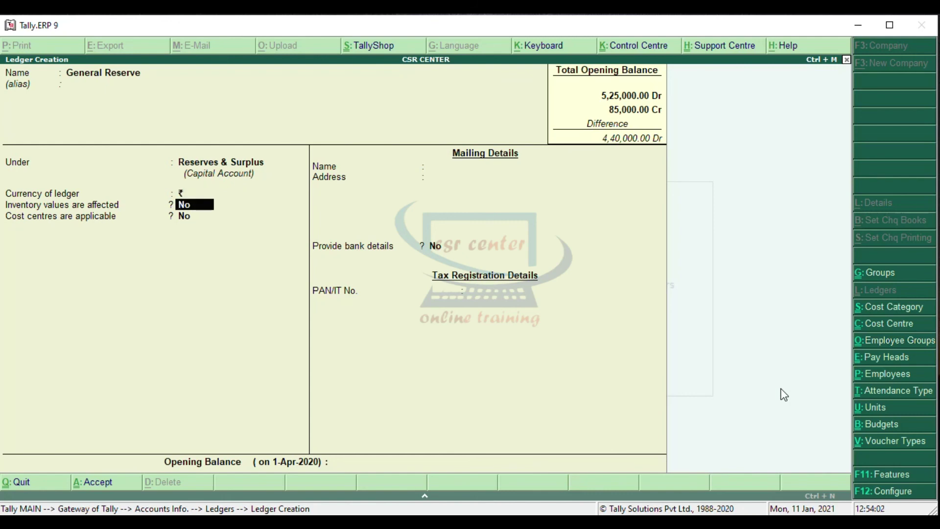
pyautogui.press('Return')
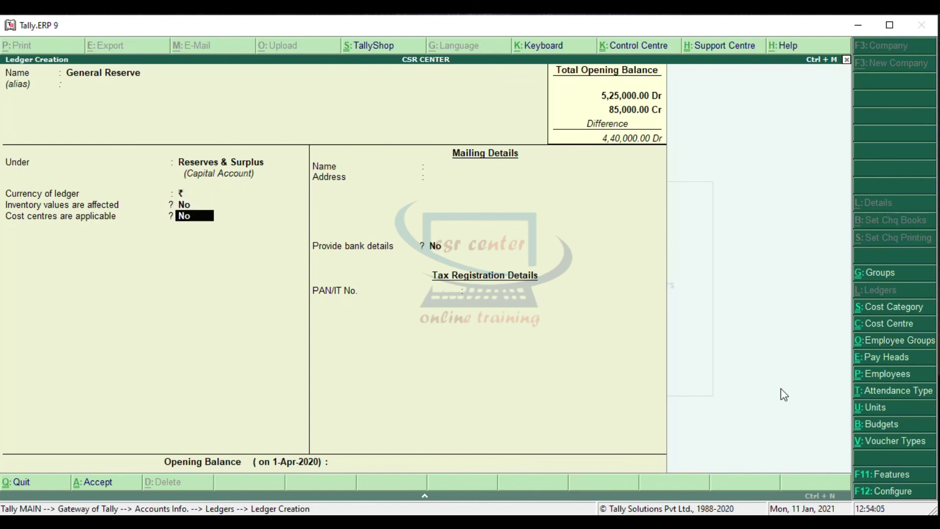
pyautogui.press('Return')
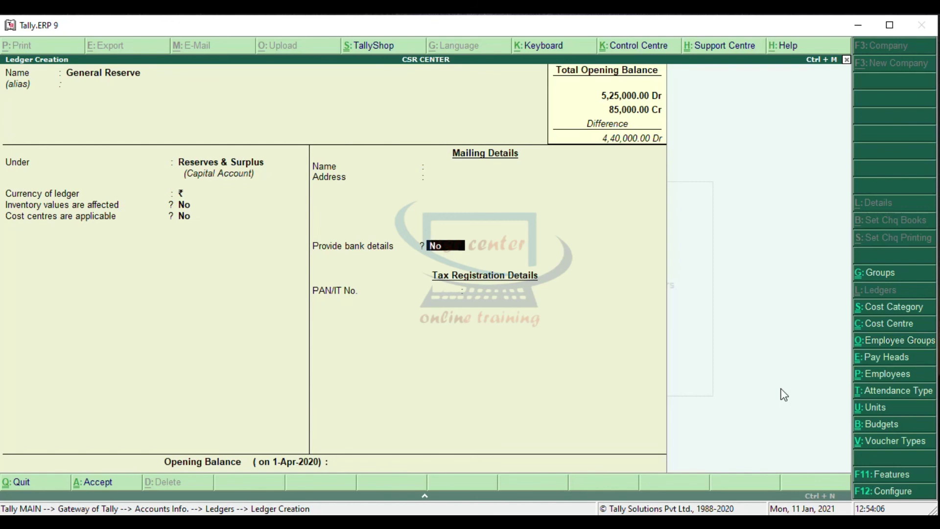
pyautogui.press('Return')
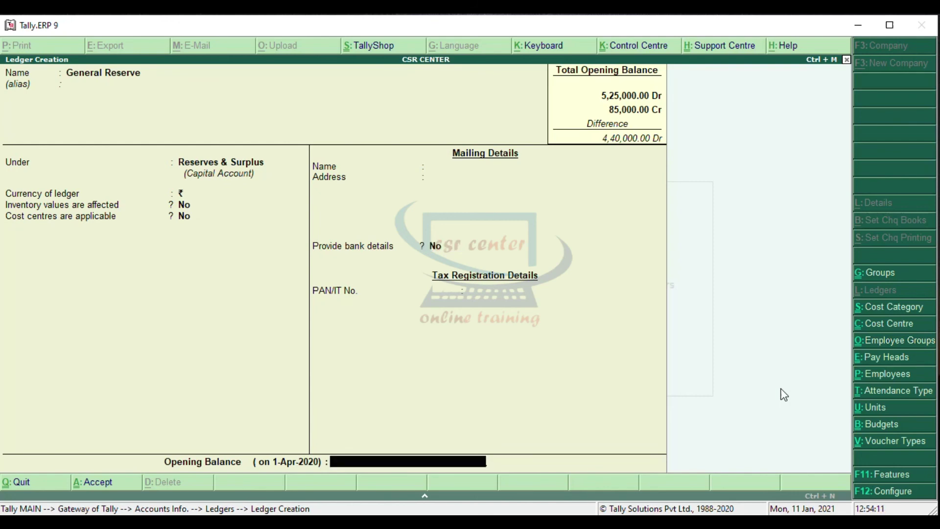
pyautogui.press('Return')
pyautogui.press('Return')
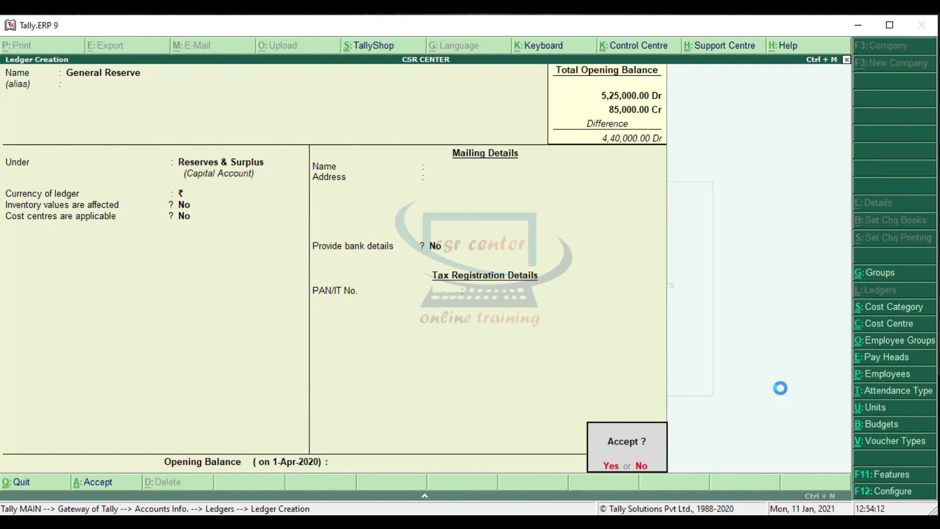